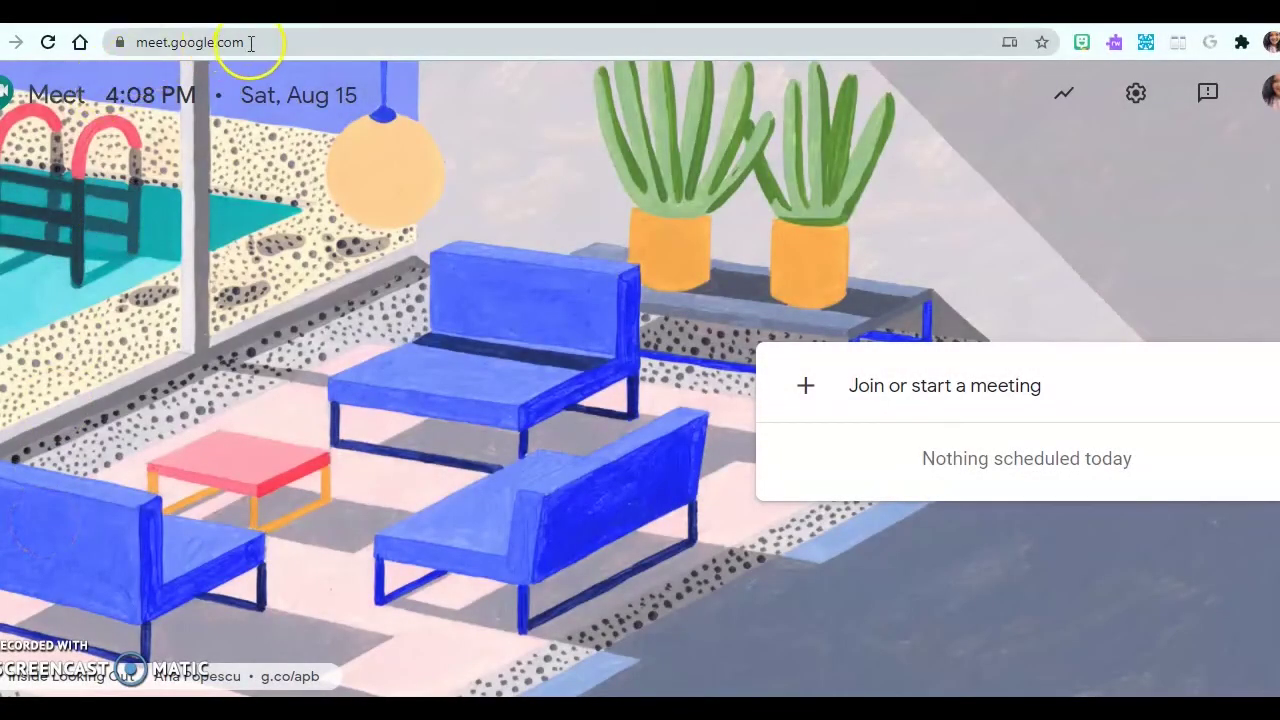
# Step: Load meet.google.com under the other account and focus the 'Enter a code or link' field
pyautogui.click(250, 42)
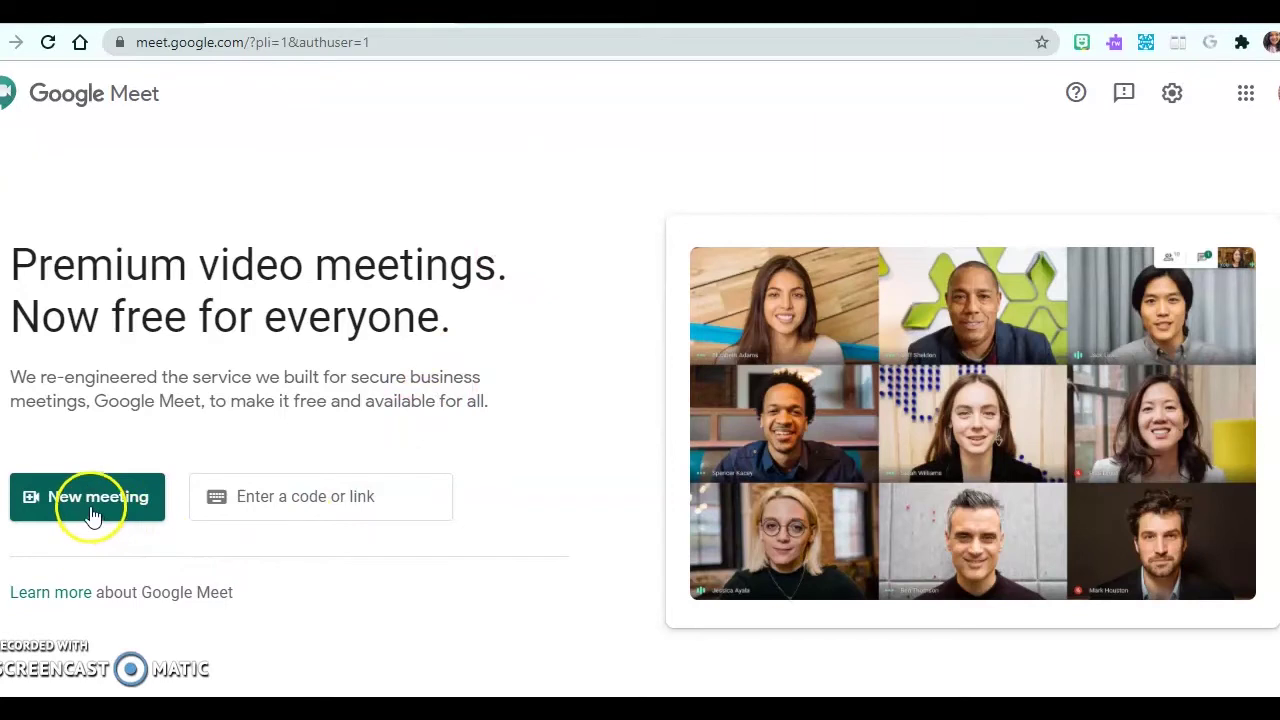
pyautogui.click(257, 502)
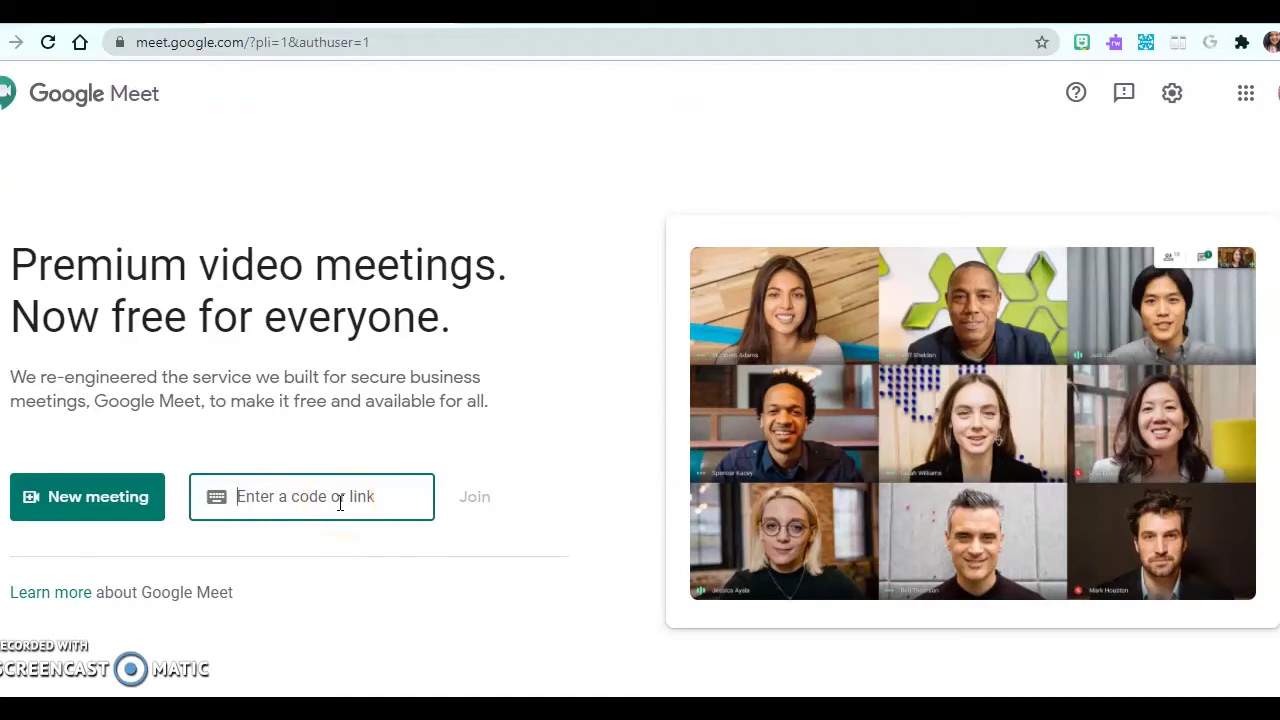
# Step: Start an instant Google Meet meeting and mute the microphone before joining
pyautogui.click(100, 505)
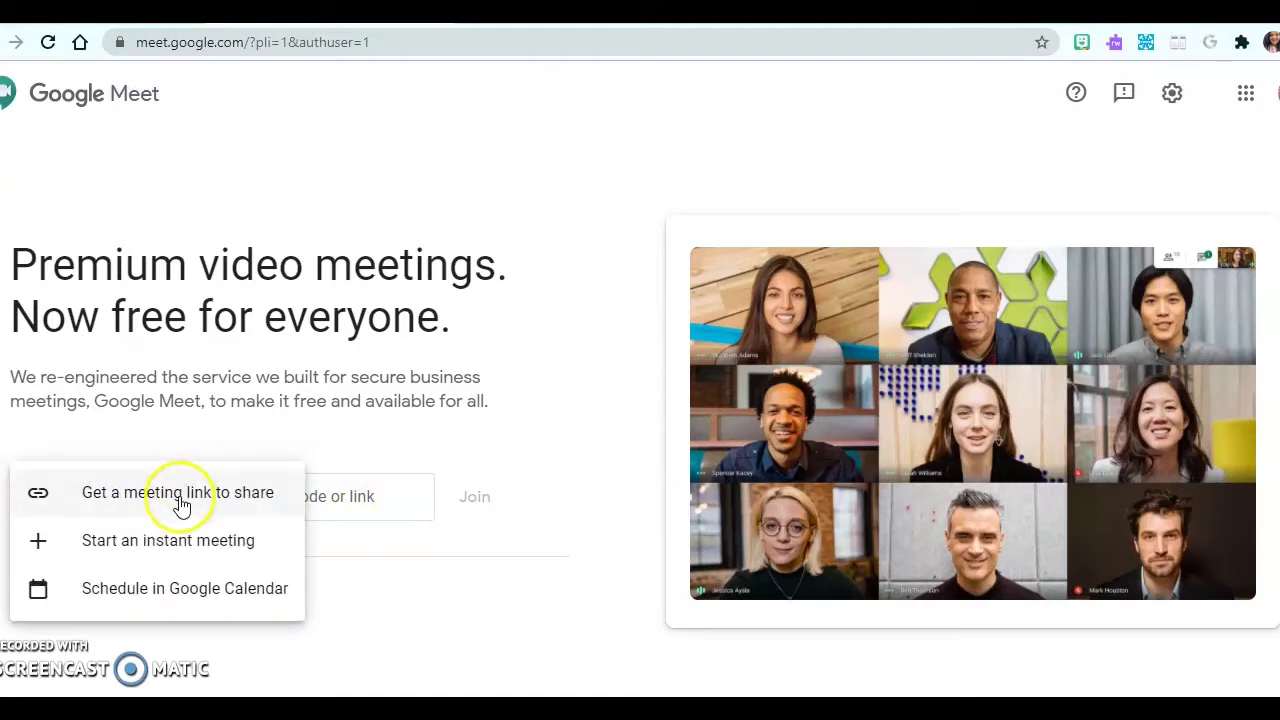
pyautogui.click(165, 549)
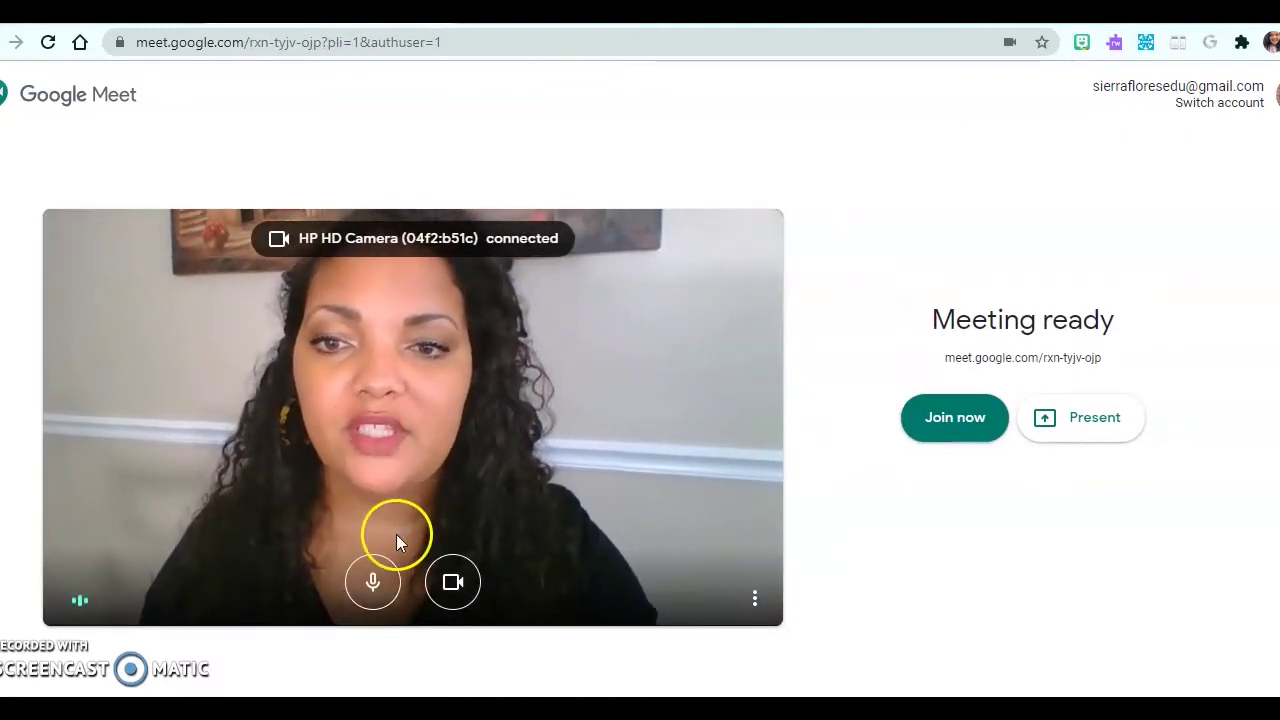
pyautogui.click(374, 590)
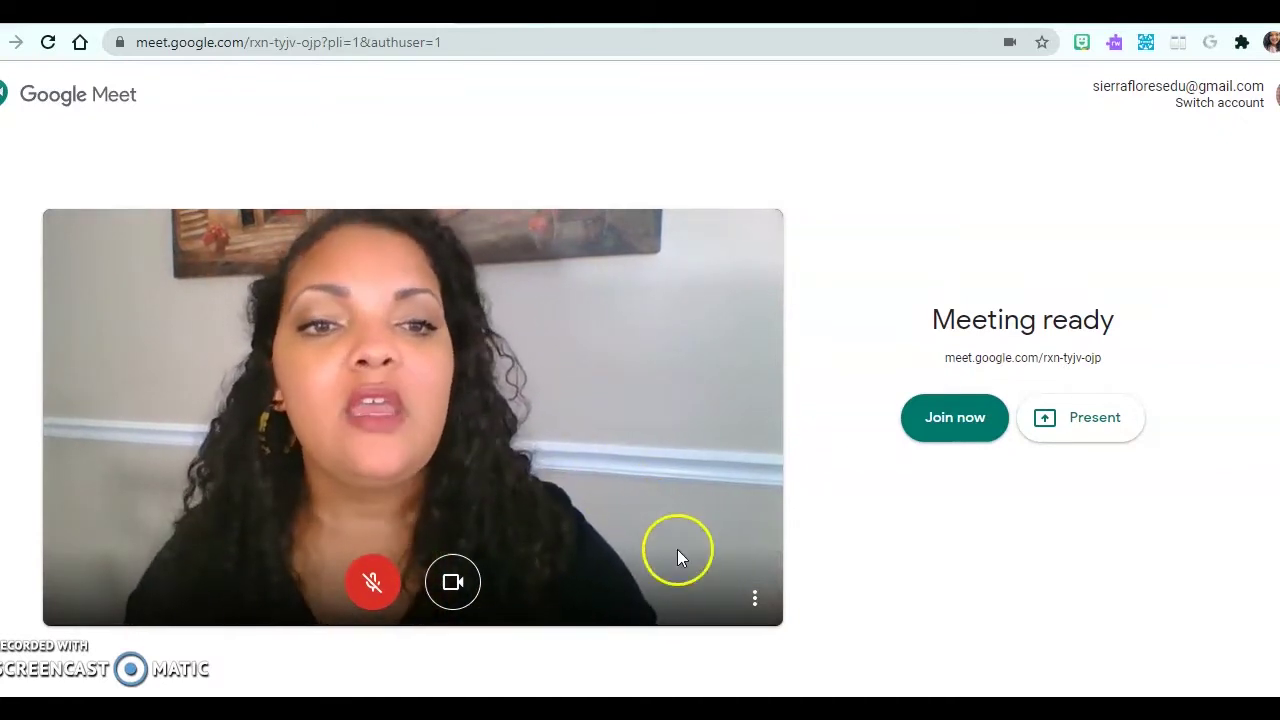
# Step: Join the call and copy the meeting's joining info from the Add others dialog
pyautogui.click(952, 423)
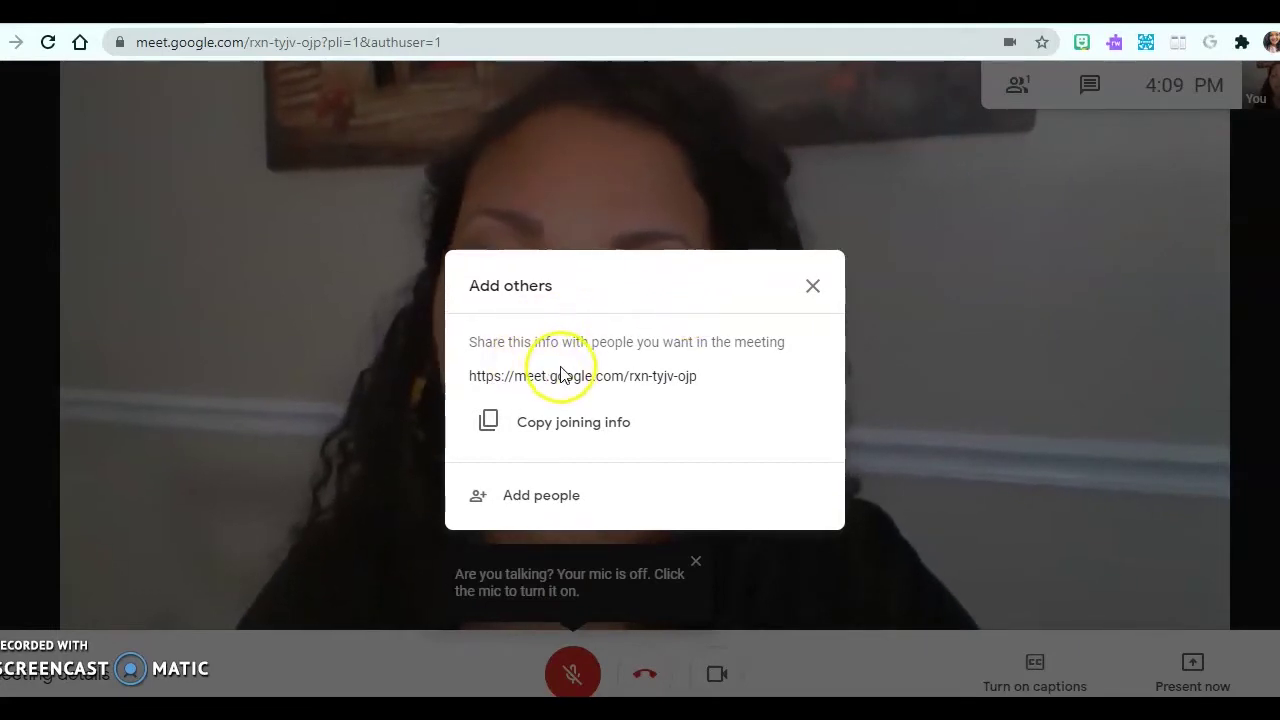
pyautogui.click(563, 428)
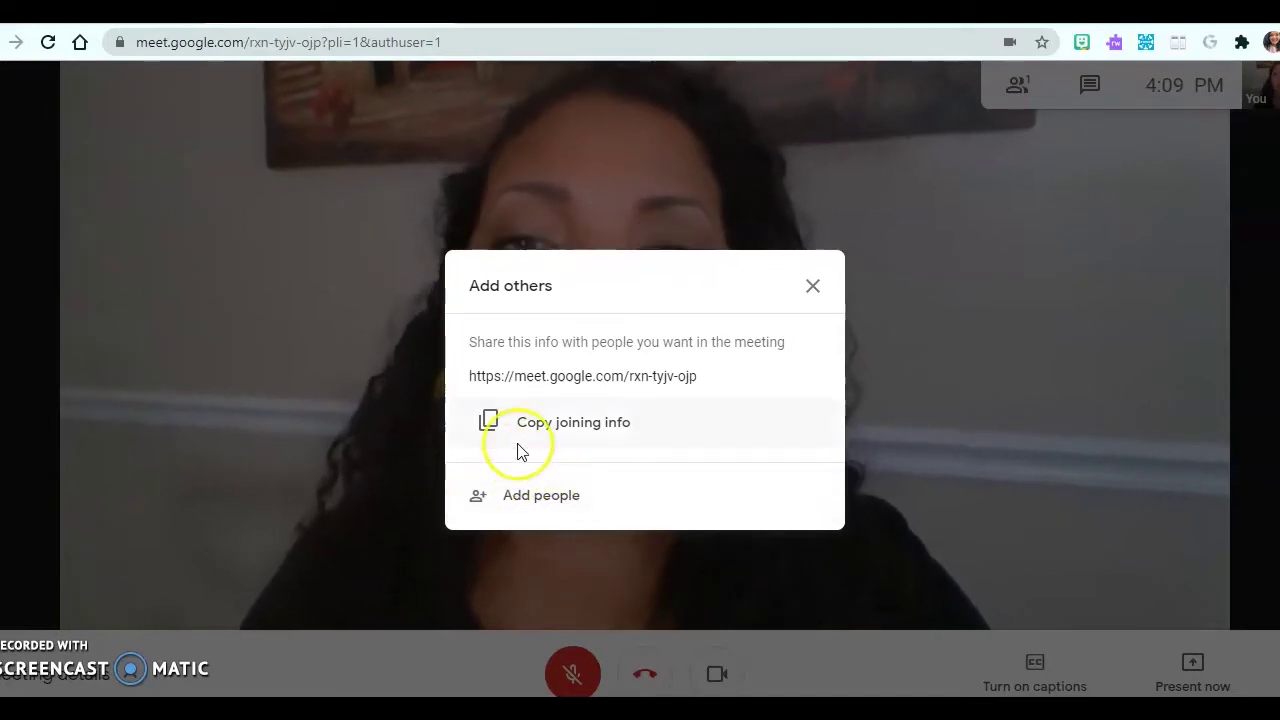
pyautogui.click(572, 424)
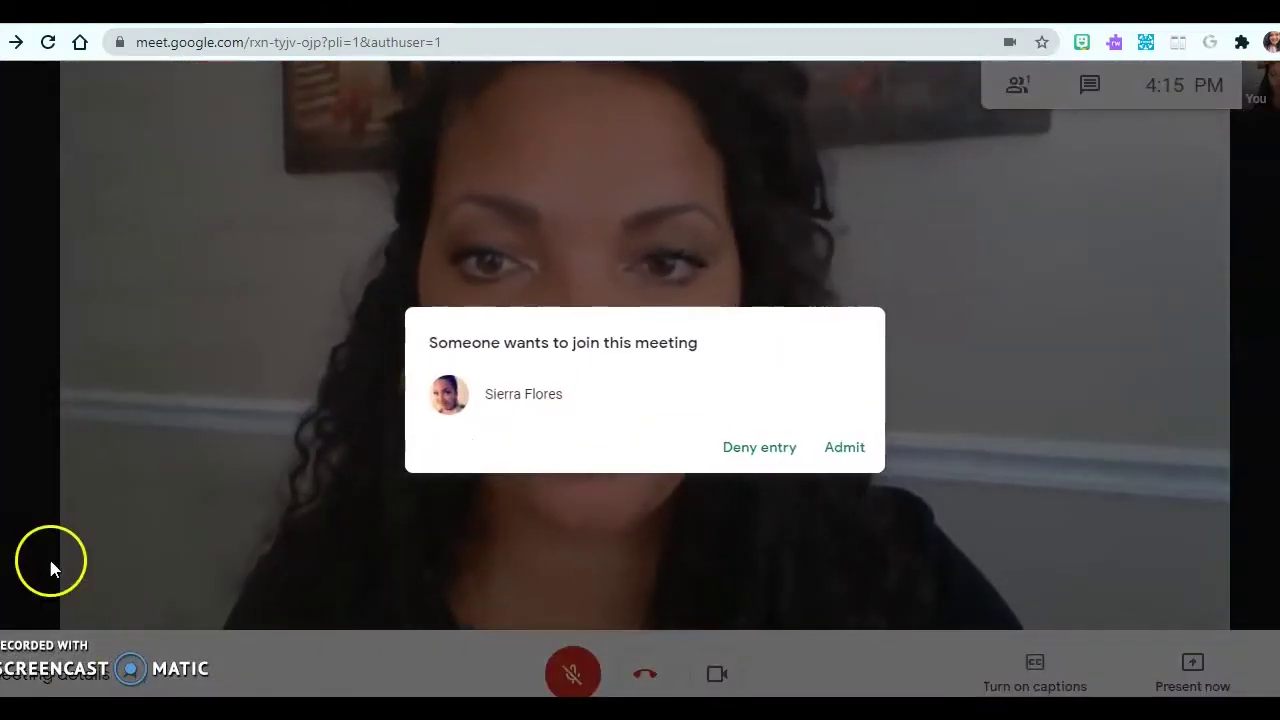
# Step: Admit both waiting guests, bringing the call to three participants
pyautogui.click(845, 450)
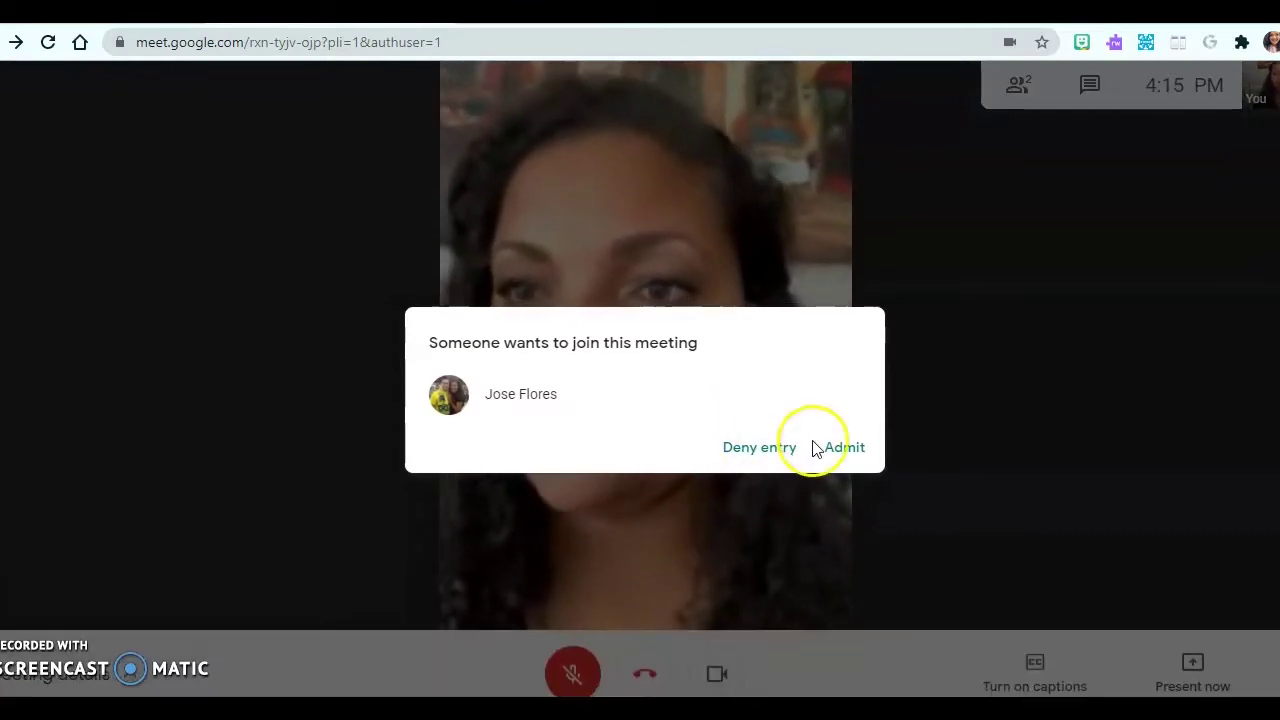
pyautogui.click(840, 448)
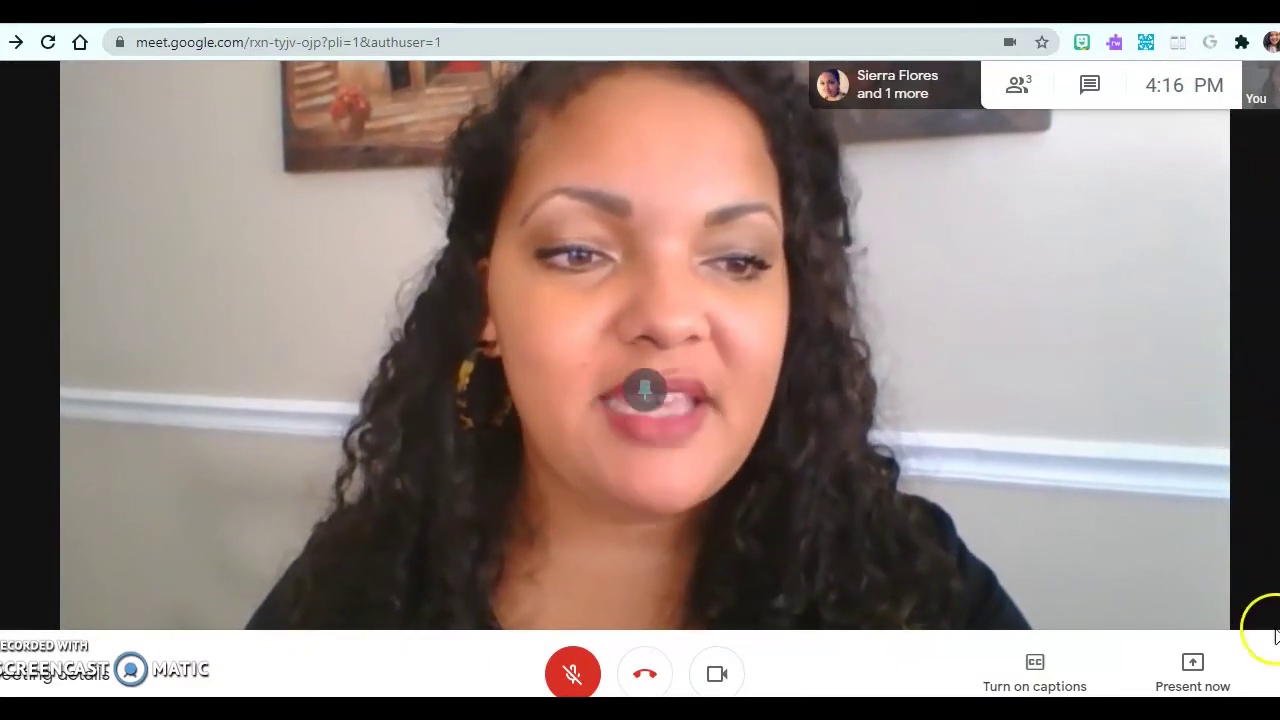
# Step: Send 'Hey lets chat!' to everyone in chat and check the three-person People list
pyautogui.click(1089, 92)
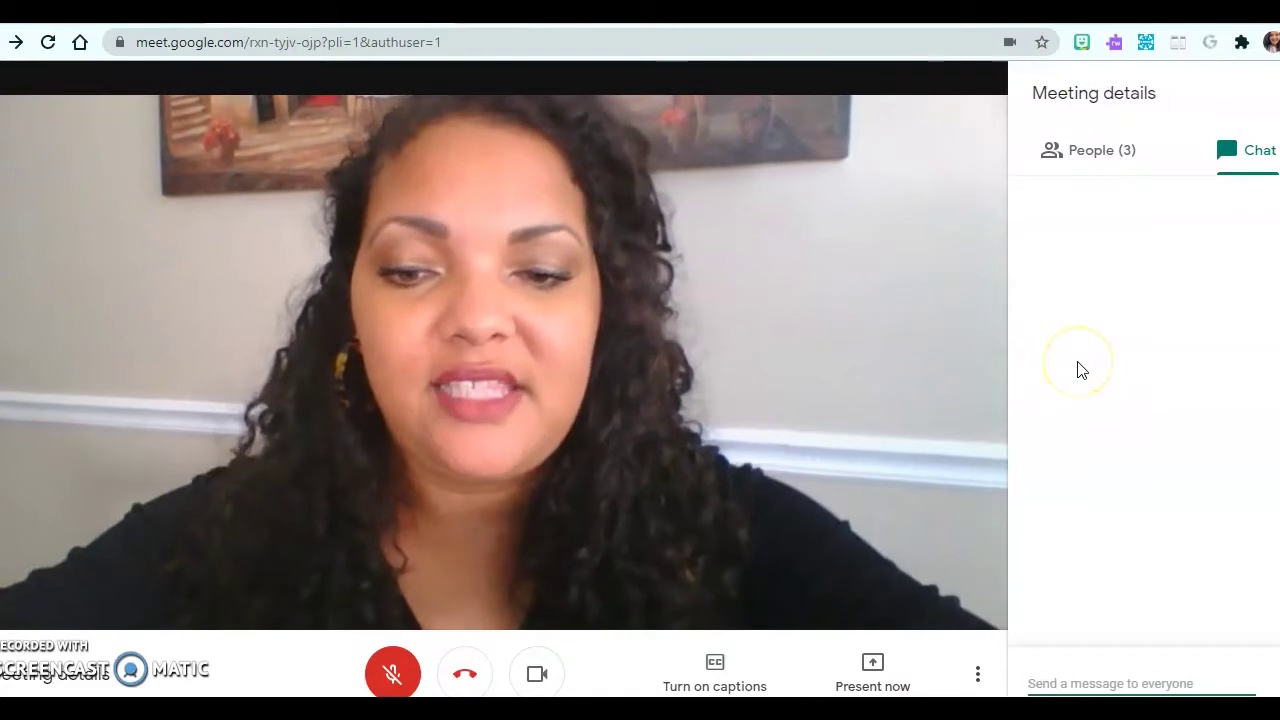
pyautogui.write('Hey lets chat!')
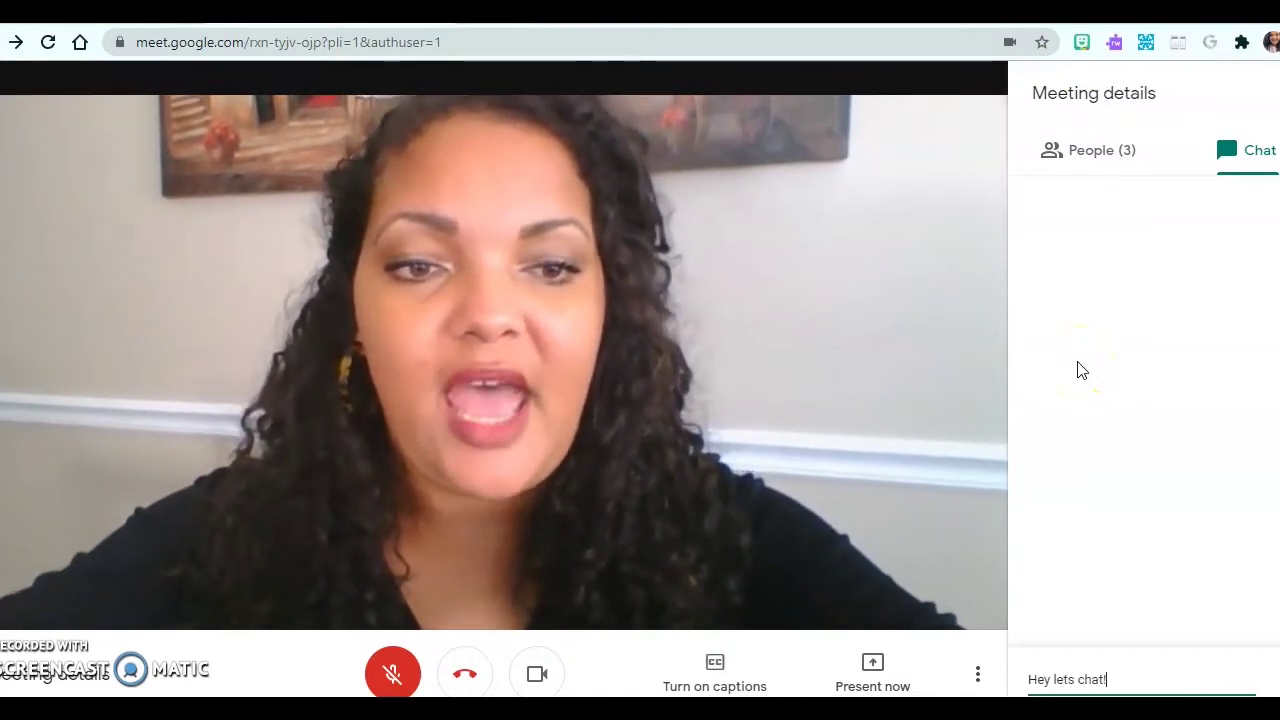
pyautogui.press('Return')
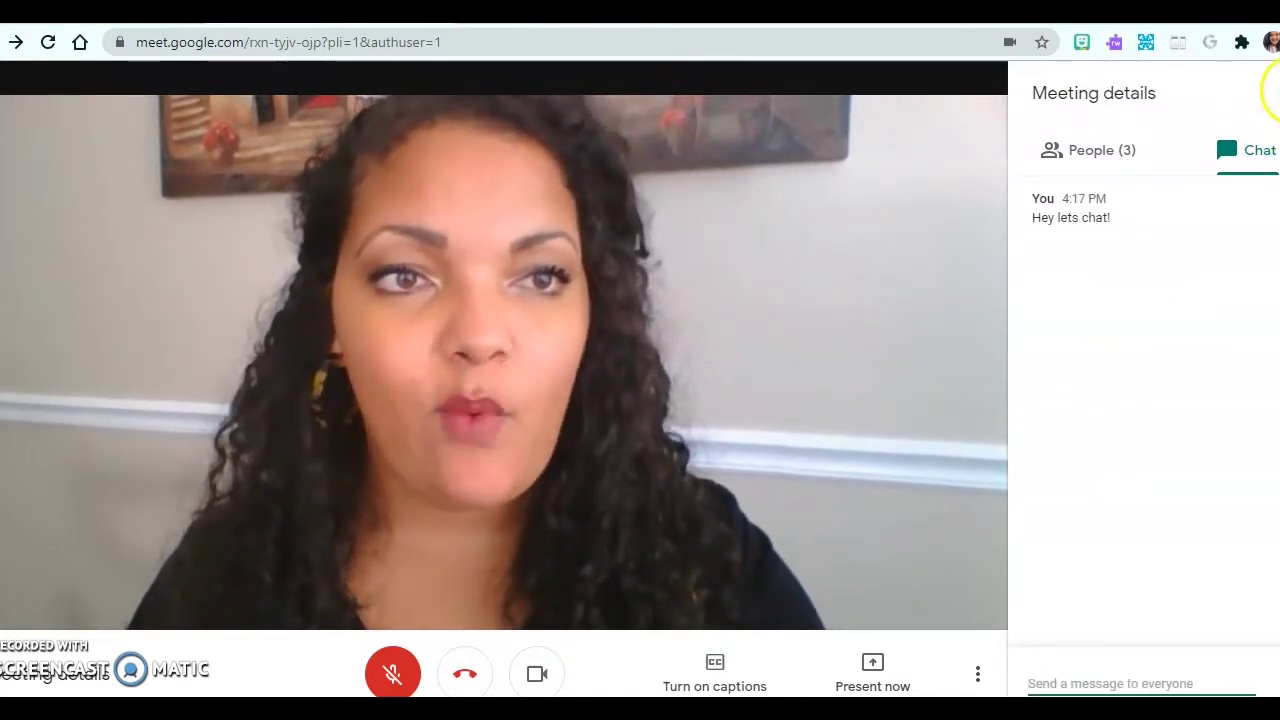
pyautogui.click(1128, 153)
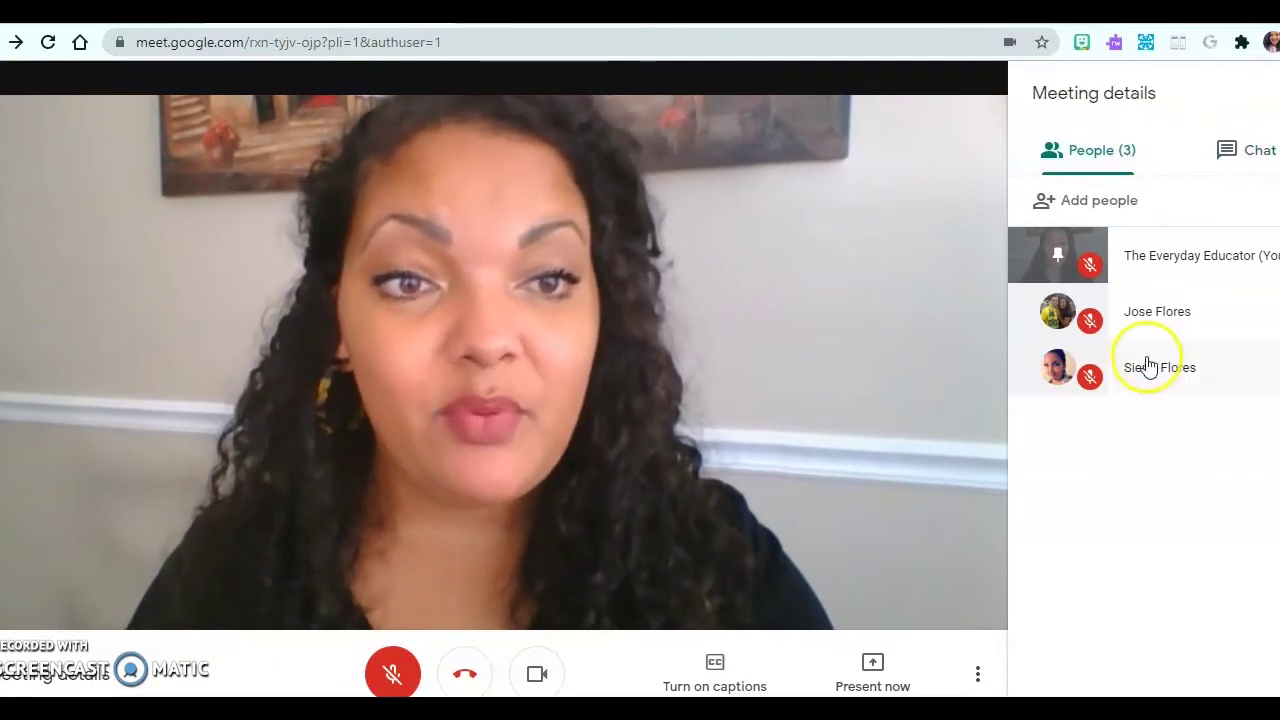
pyautogui.click(1272, 92)
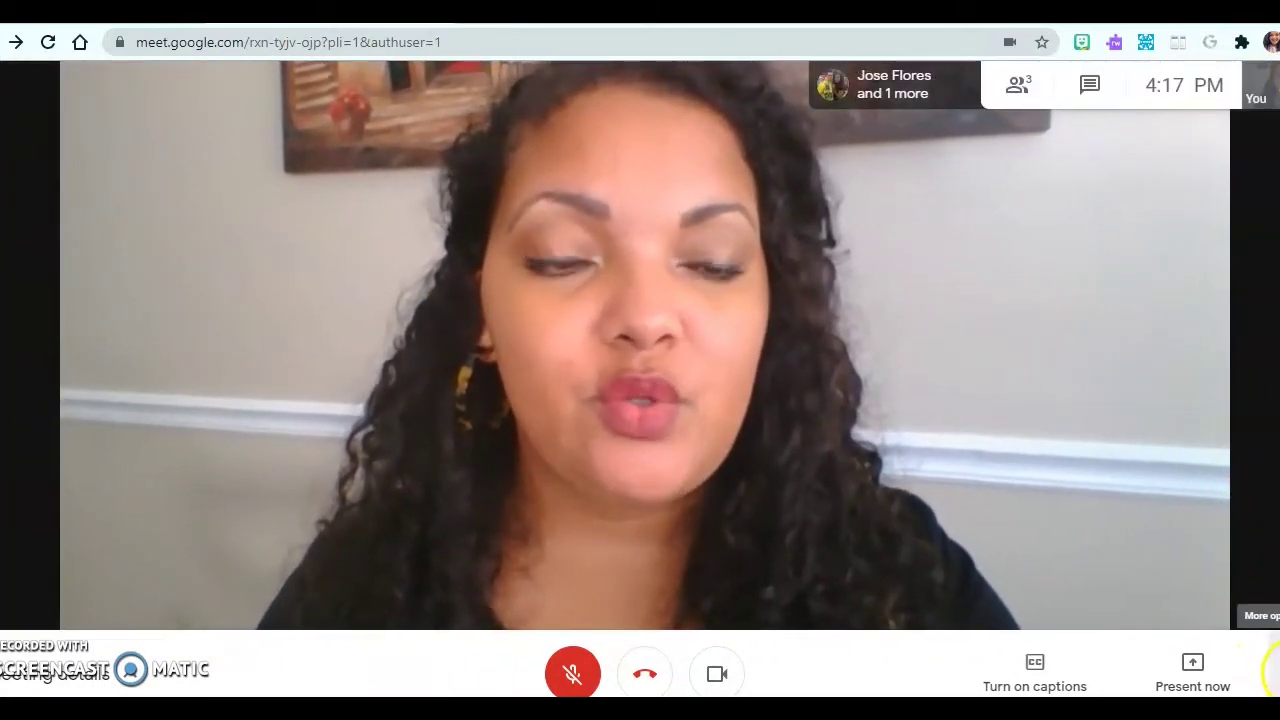
# Step: Switch the call to the Sidebar layout
pyautogui.click(1270, 672)
pyautogui.click(1222, 325)
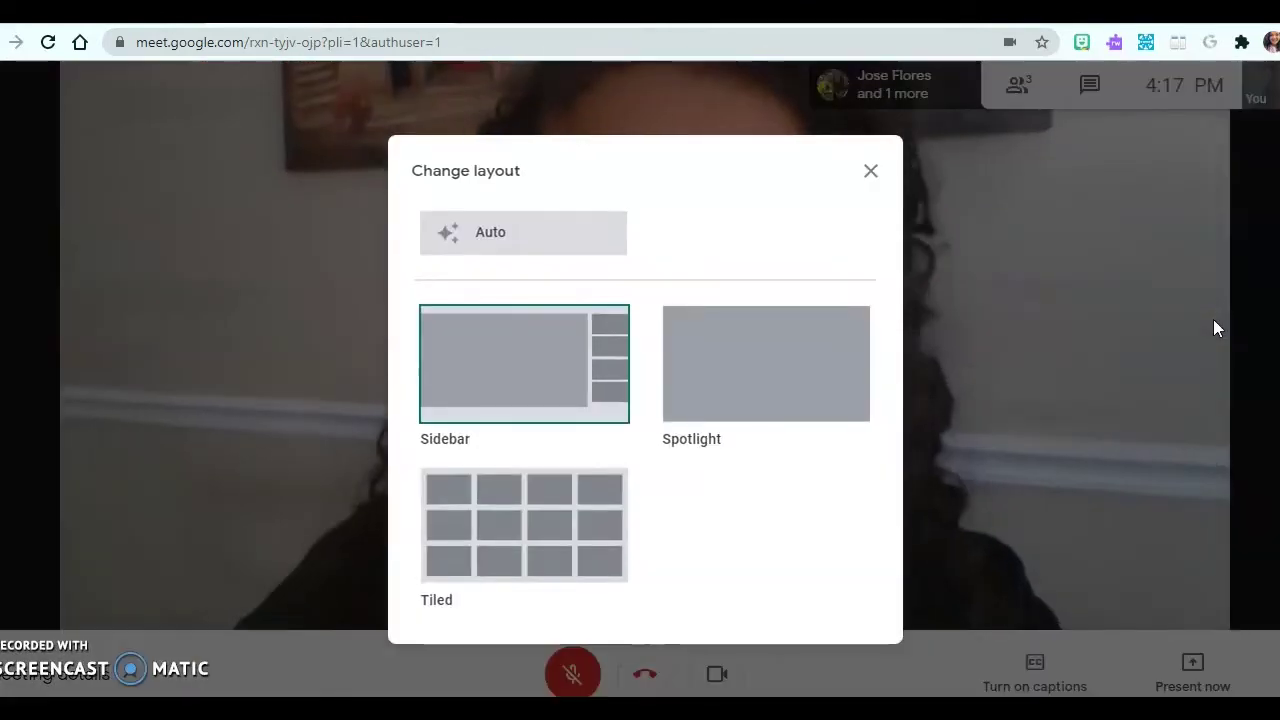
pyautogui.click(548, 368)
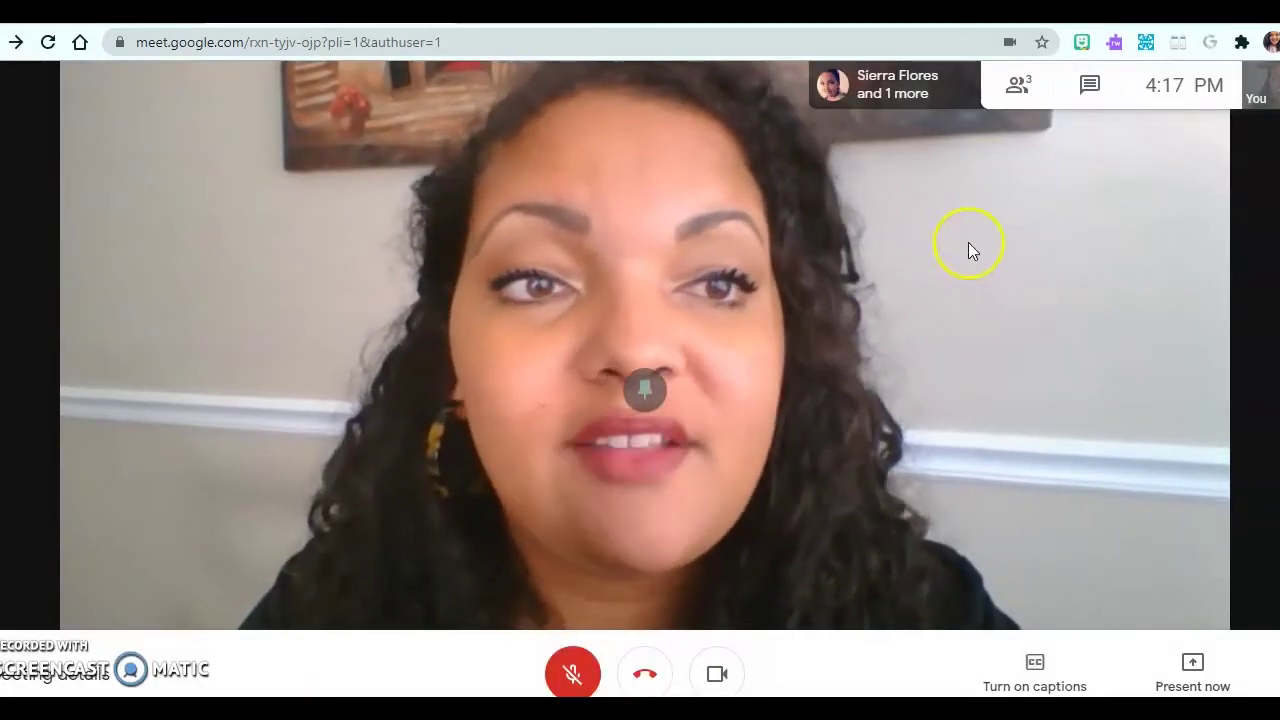
# Step: Switch to the Tiled layout, put your own video in the main view, and show presenting choices
pyautogui.click(1268, 676)
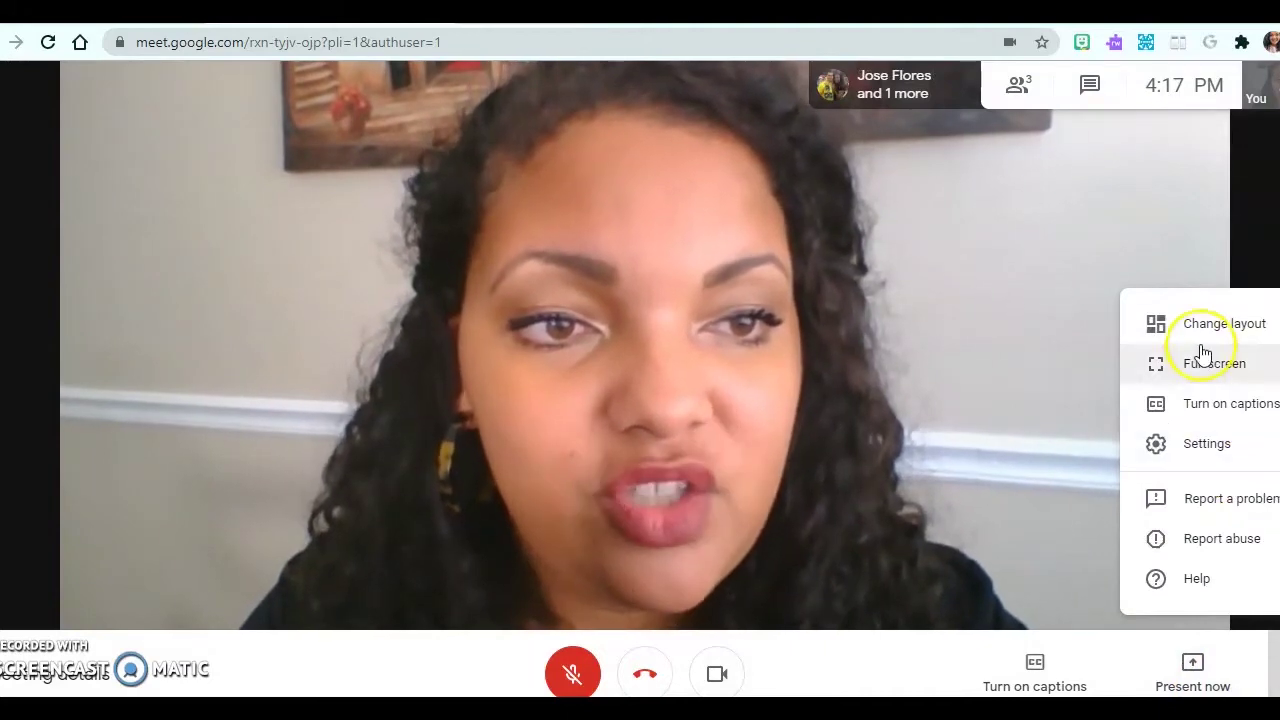
pyautogui.click(1201, 328)
pyautogui.click(507, 547)
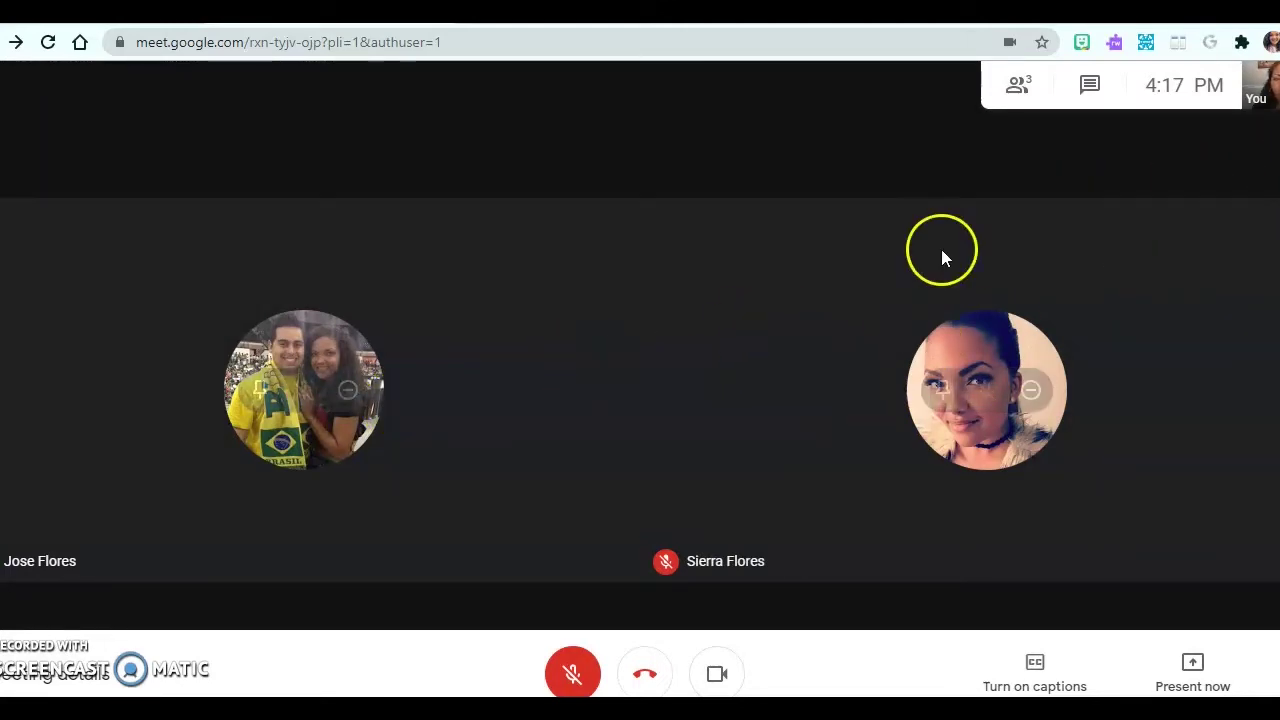
pyautogui.click(1275, 108)
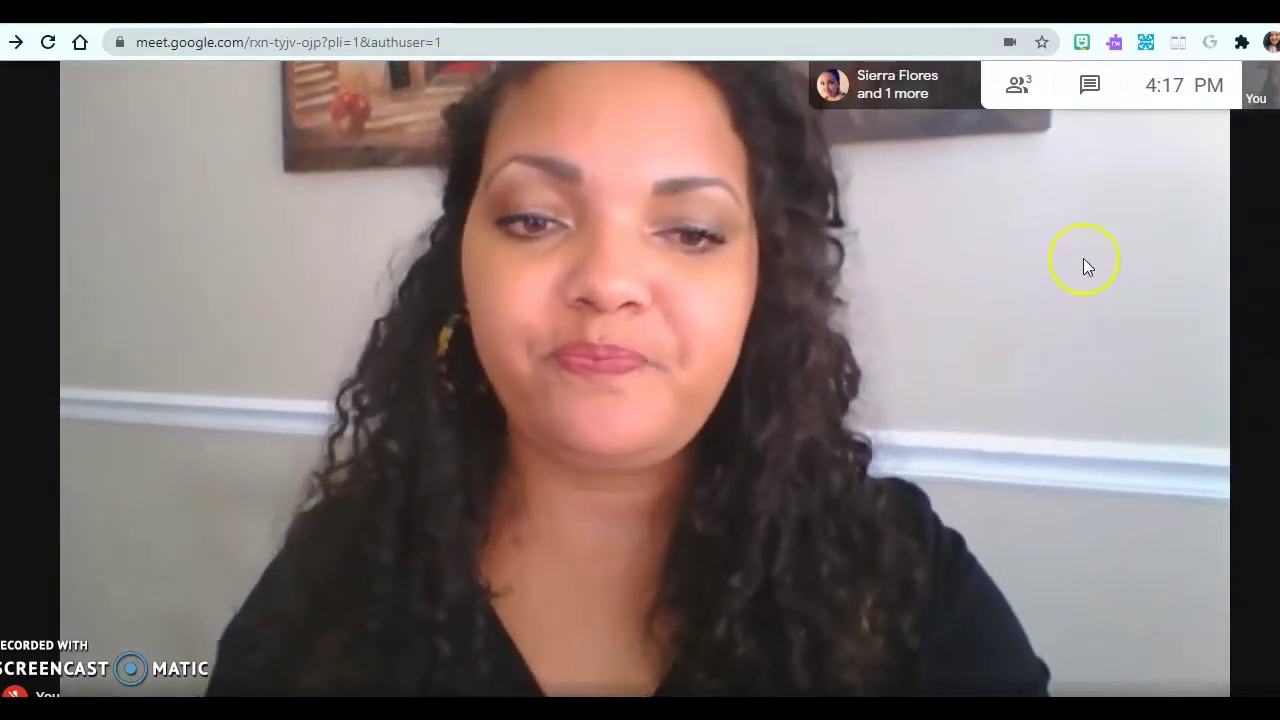
pyautogui.click(1193, 668)
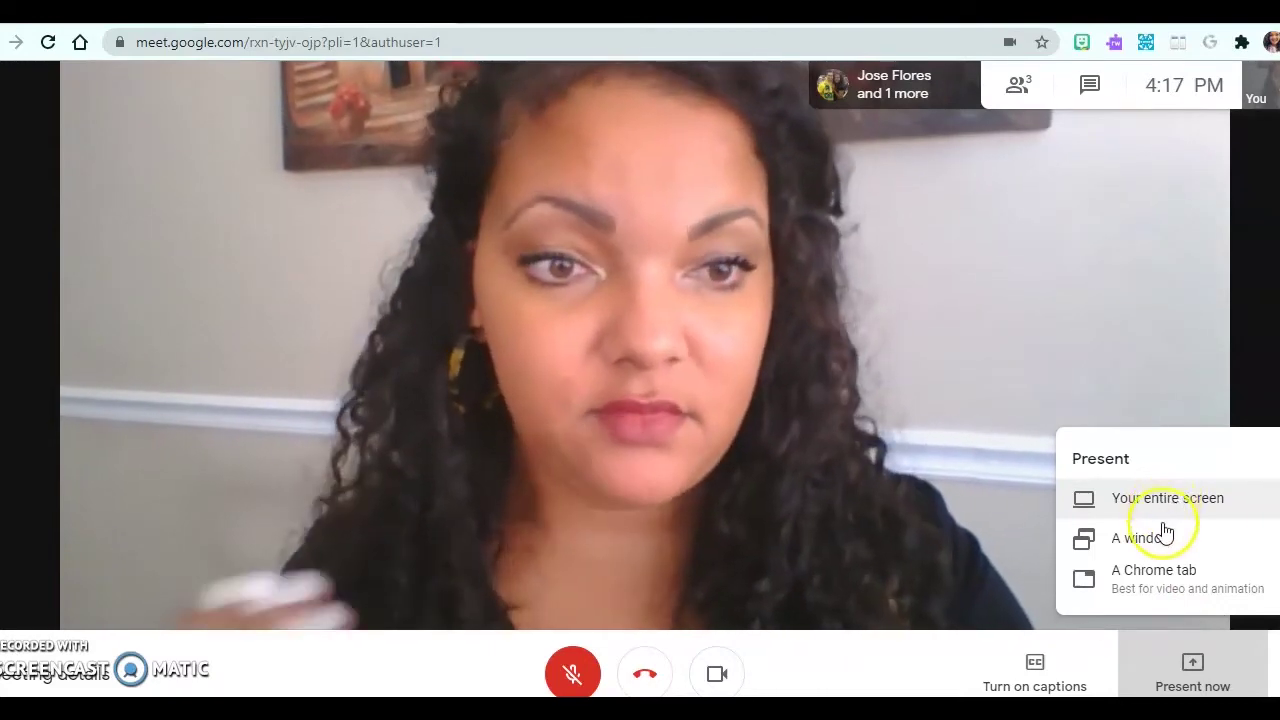
# Step: Present the Snipping Tool window to the call, then stop presenting it
pyautogui.click(1165, 540)
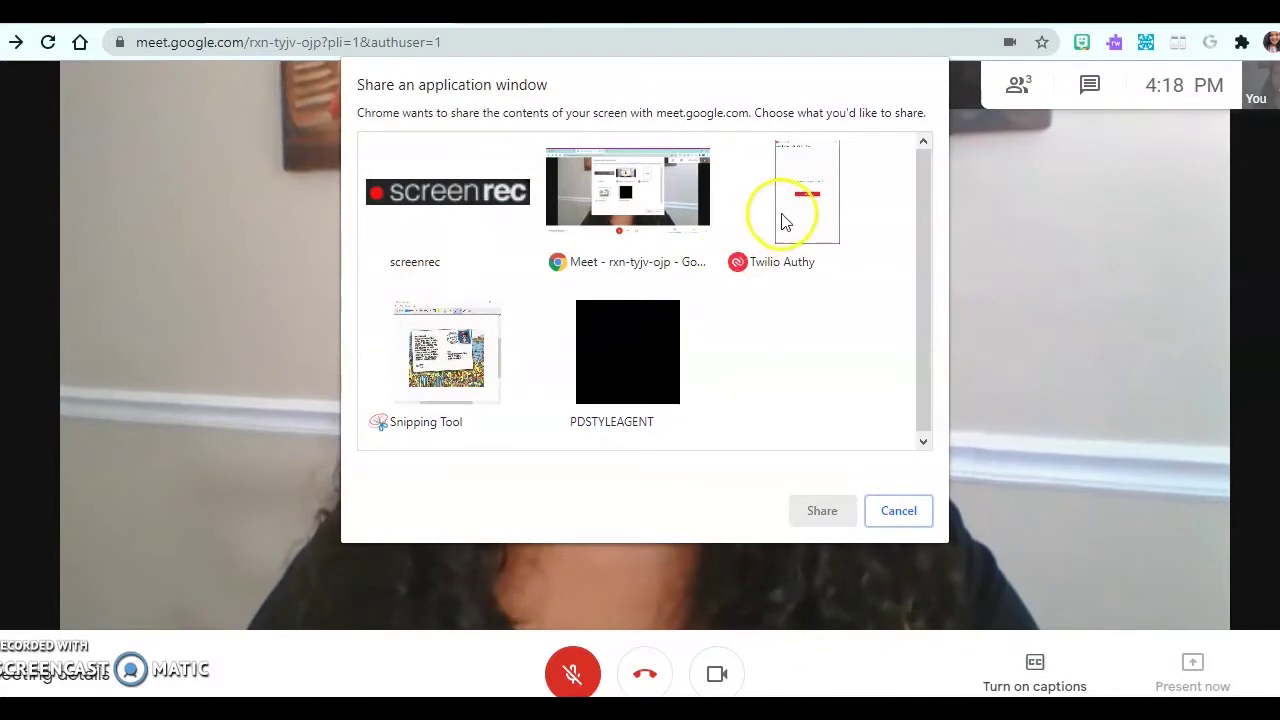
pyautogui.click(447, 362)
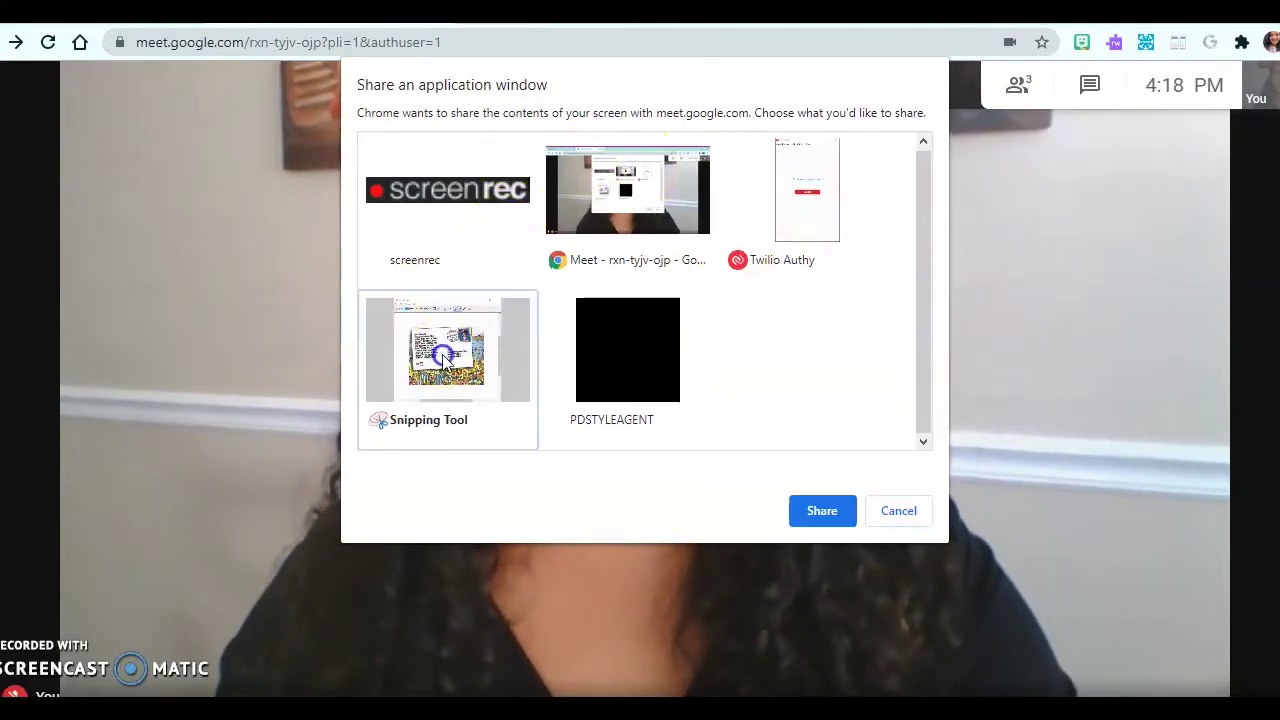
pyautogui.click(809, 511)
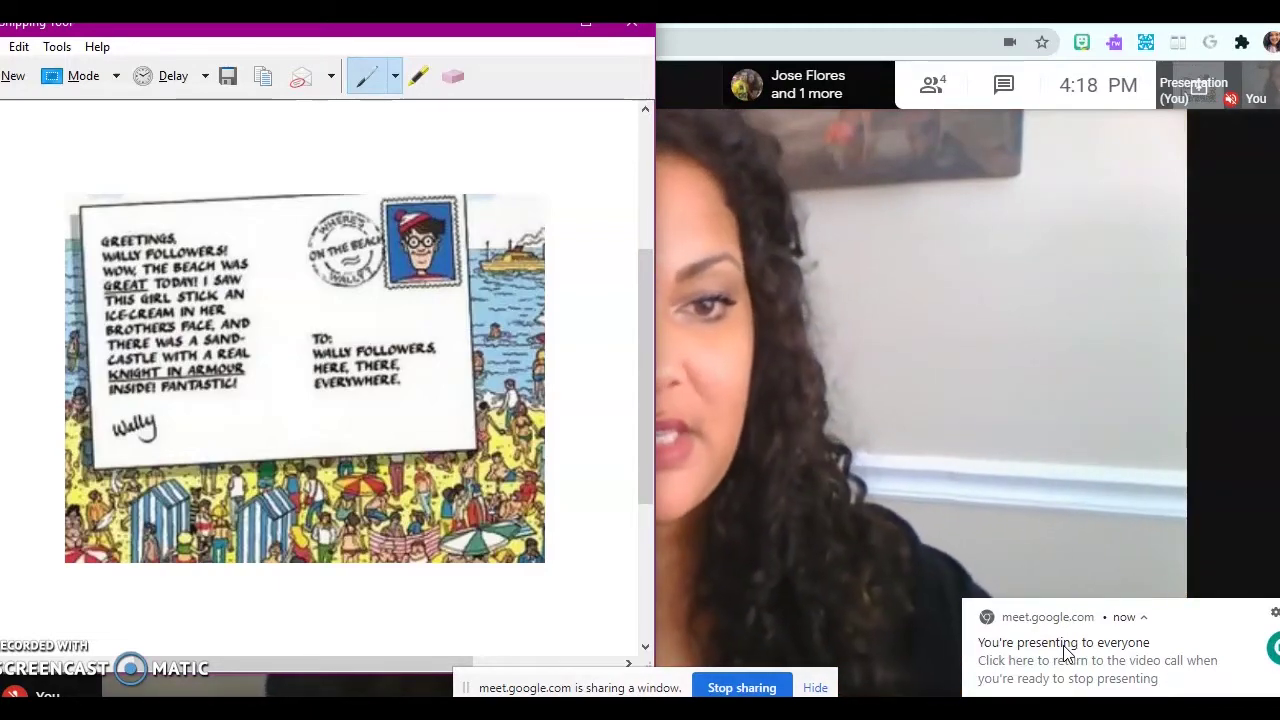
pyautogui.click(760, 688)
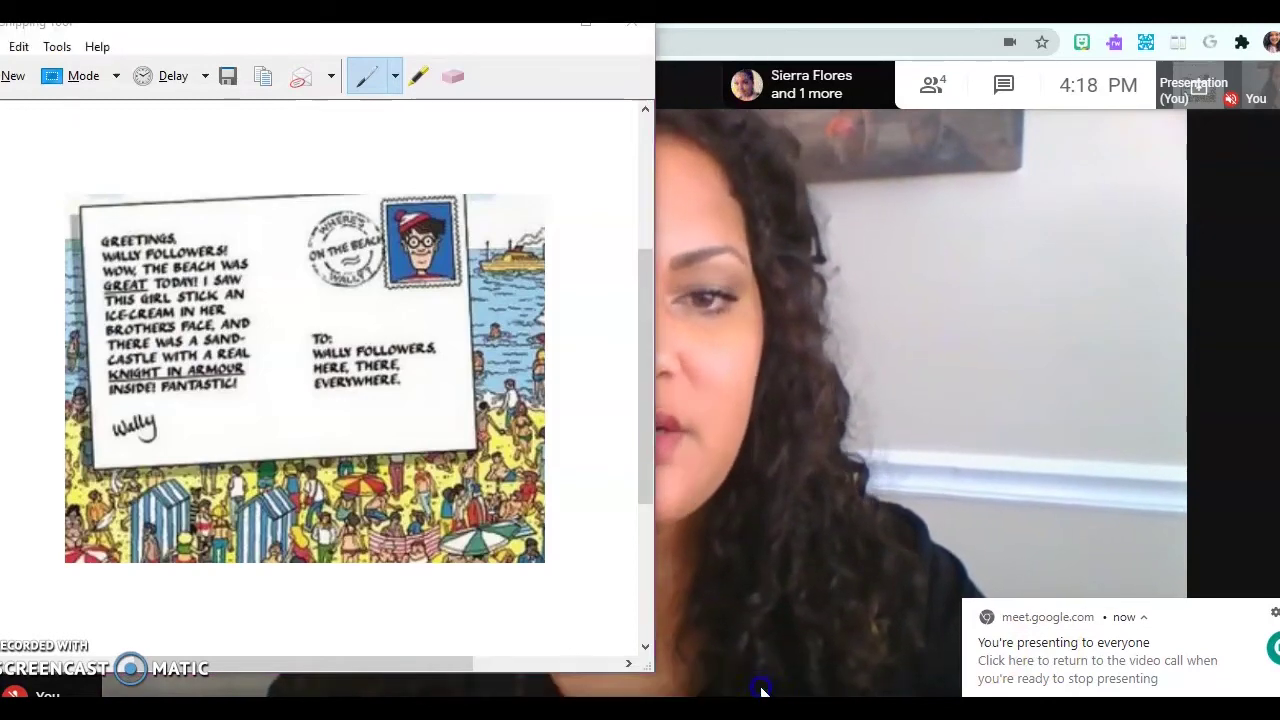
pyautogui.click(745, 264)
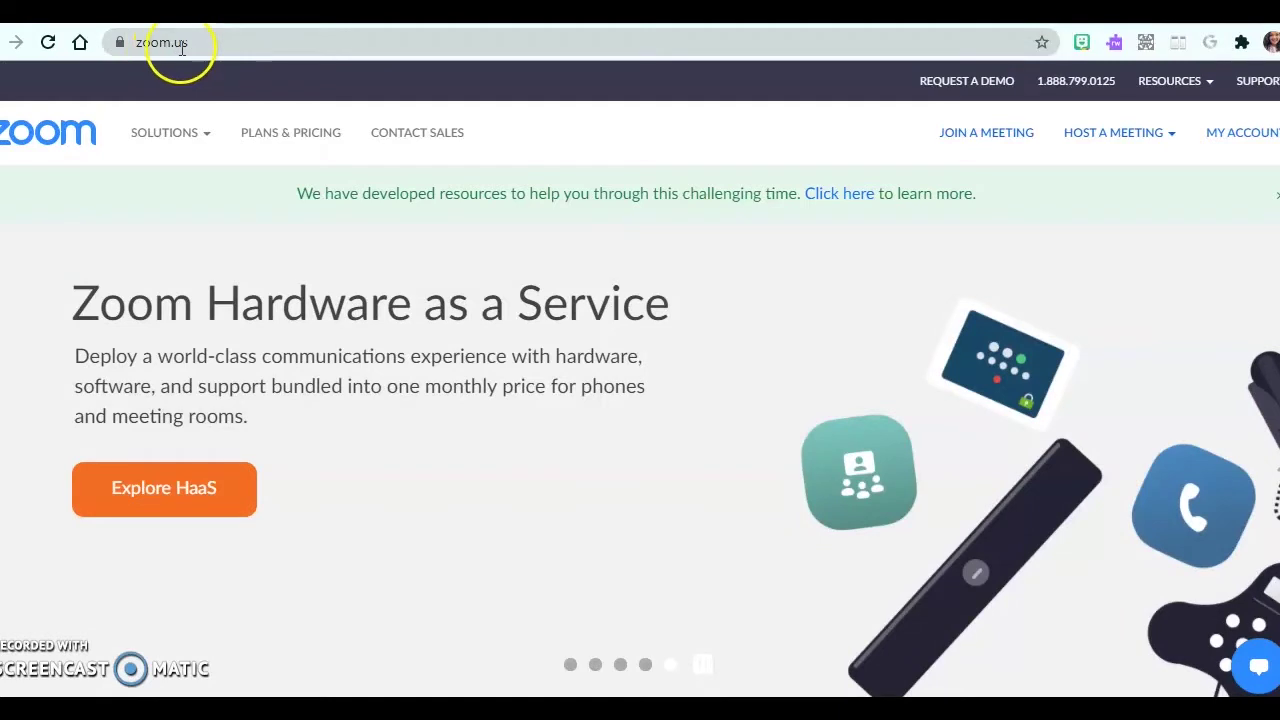
# Step: Open the Zoom app's Home screen and dismiss the Join Meeting form without joining
pyautogui.click(183, 45)
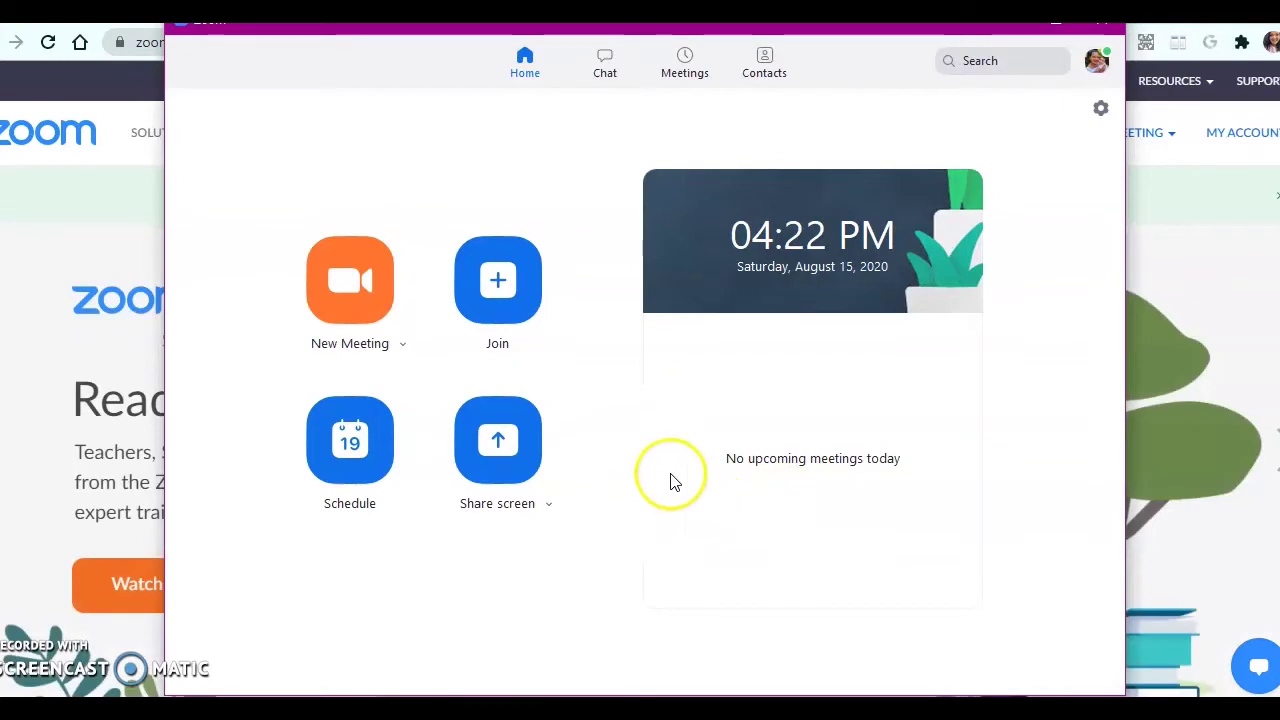
pyautogui.click(491, 281)
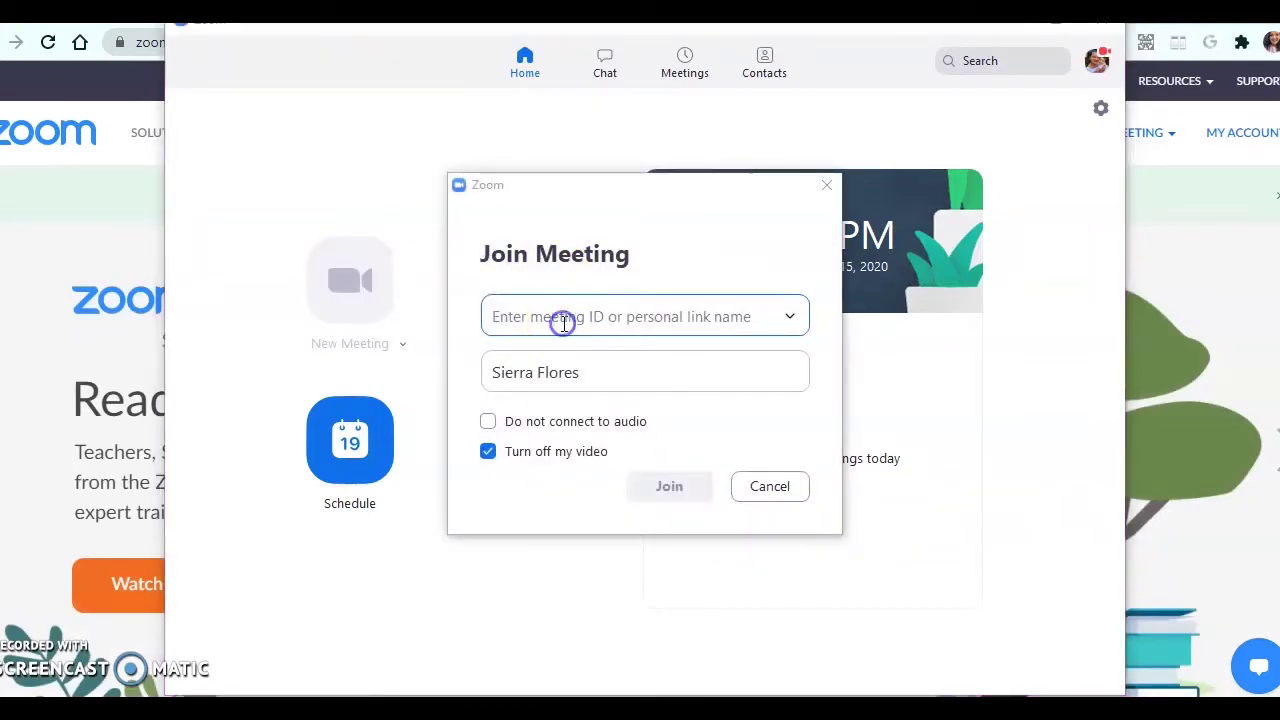
pyautogui.click(832, 191)
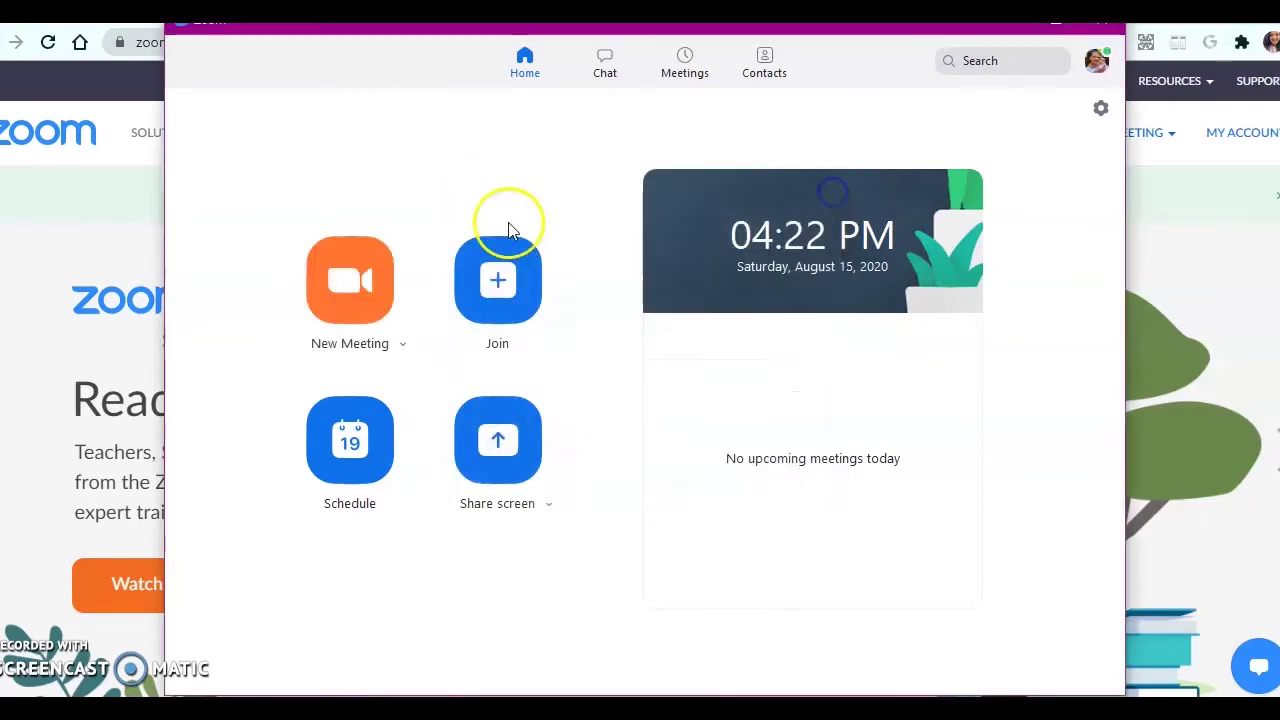
# Step: Start a new meeting in a floating window, review the Invite contacts list, then close it
pyautogui.click(340, 285)
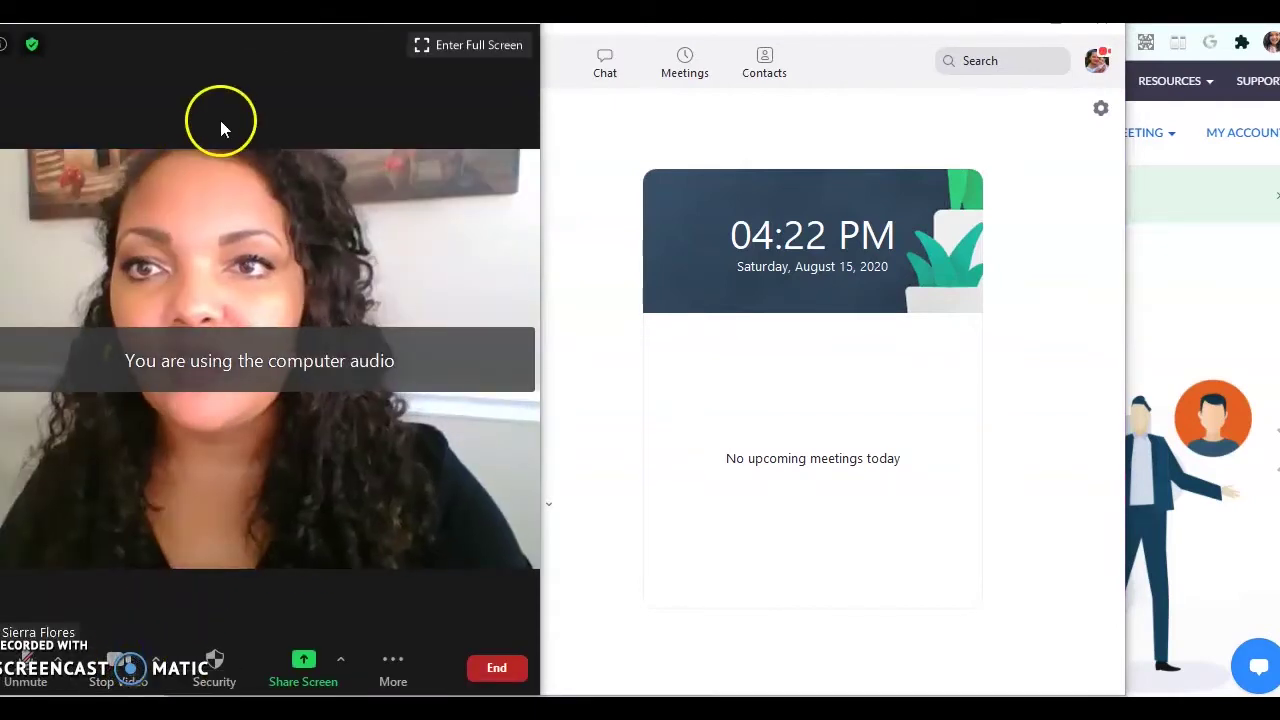
pyautogui.moveTo(306, 74); pyautogui.dragTo(763, 34)
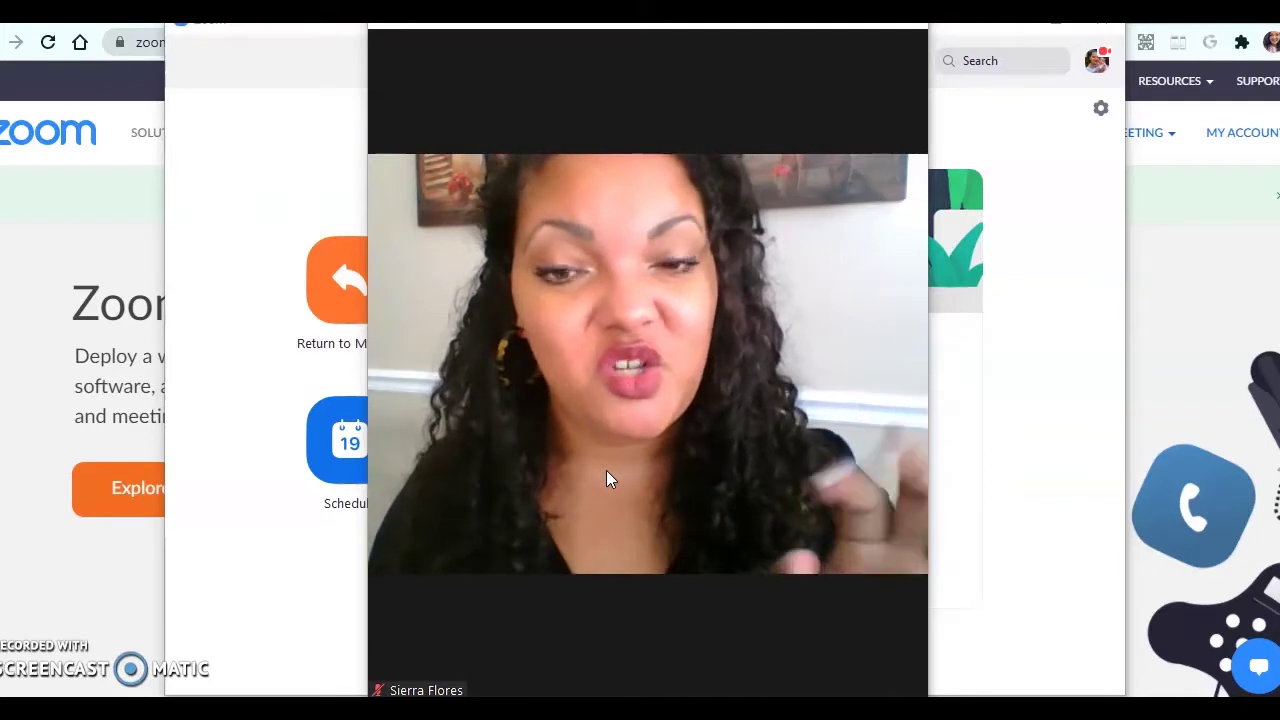
pyautogui.moveTo(515, 528)
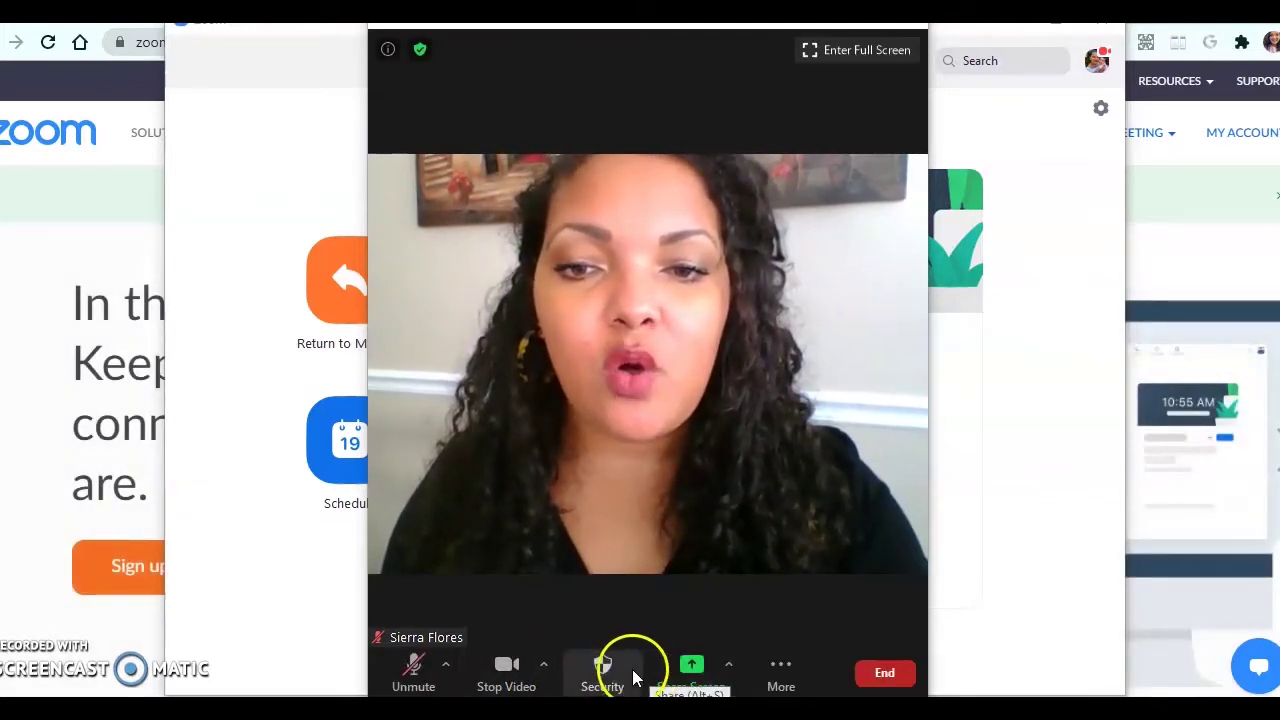
pyautogui.click(780, 680)
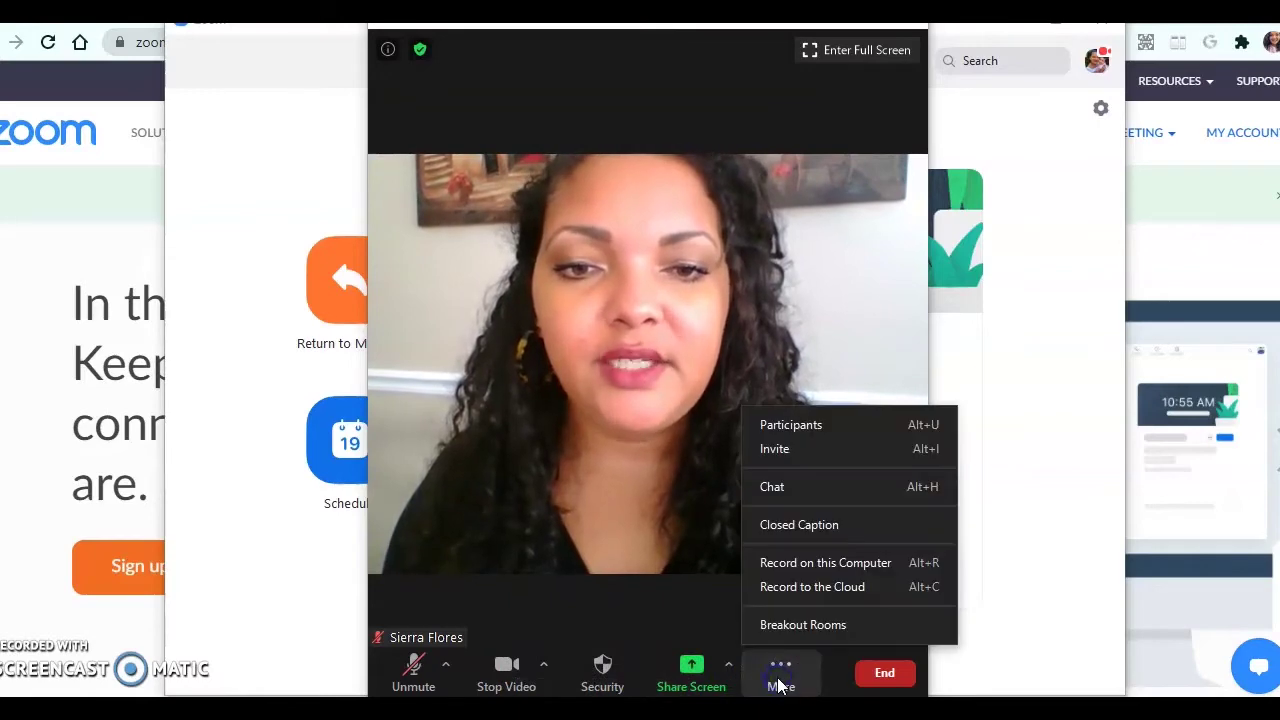
pyautogui.click(820, 449)
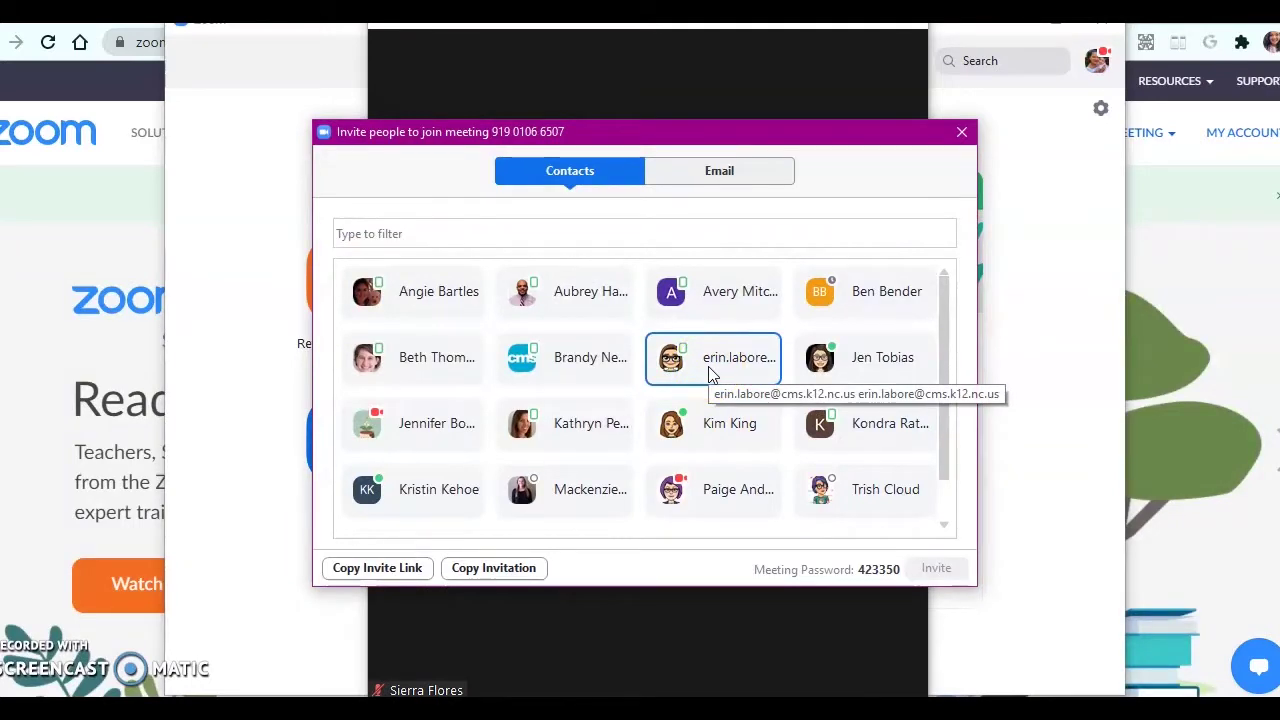
pyautogui.click(480, 136)
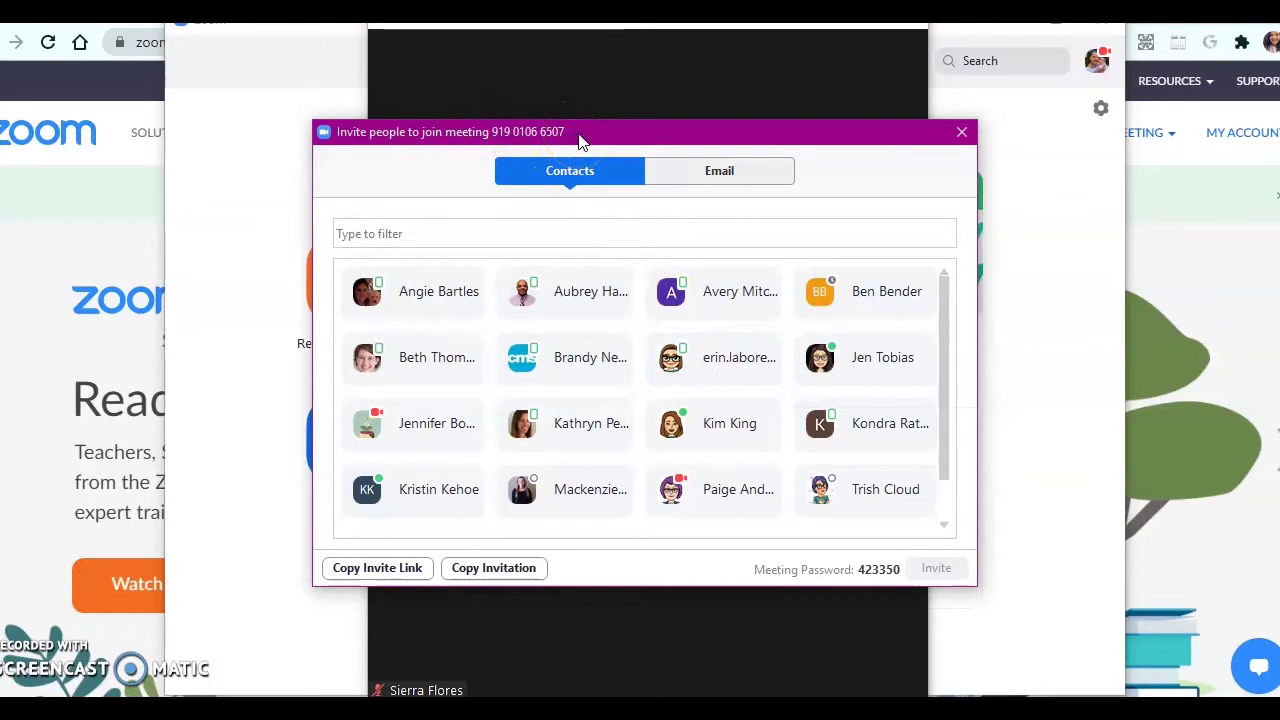
pyautogui.moveTo(580, 140); pyautogui.dragTo(627, 514)
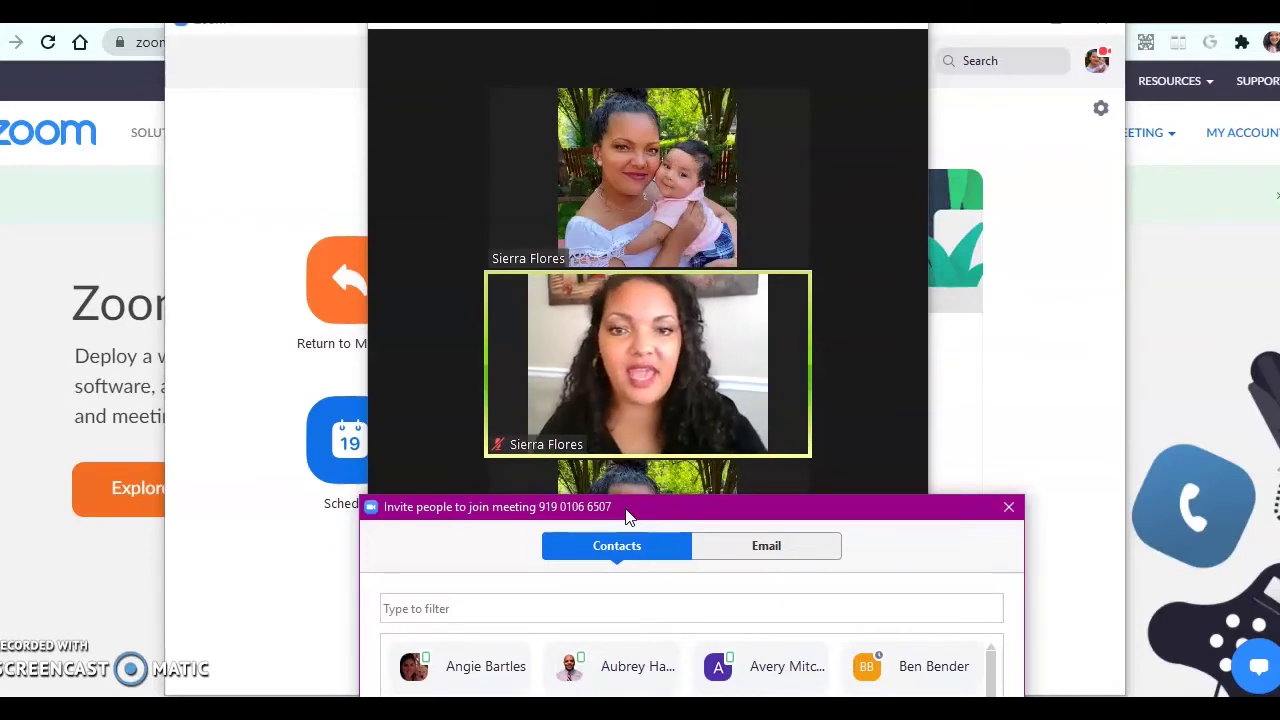
pyautogui.click(1020, 510)
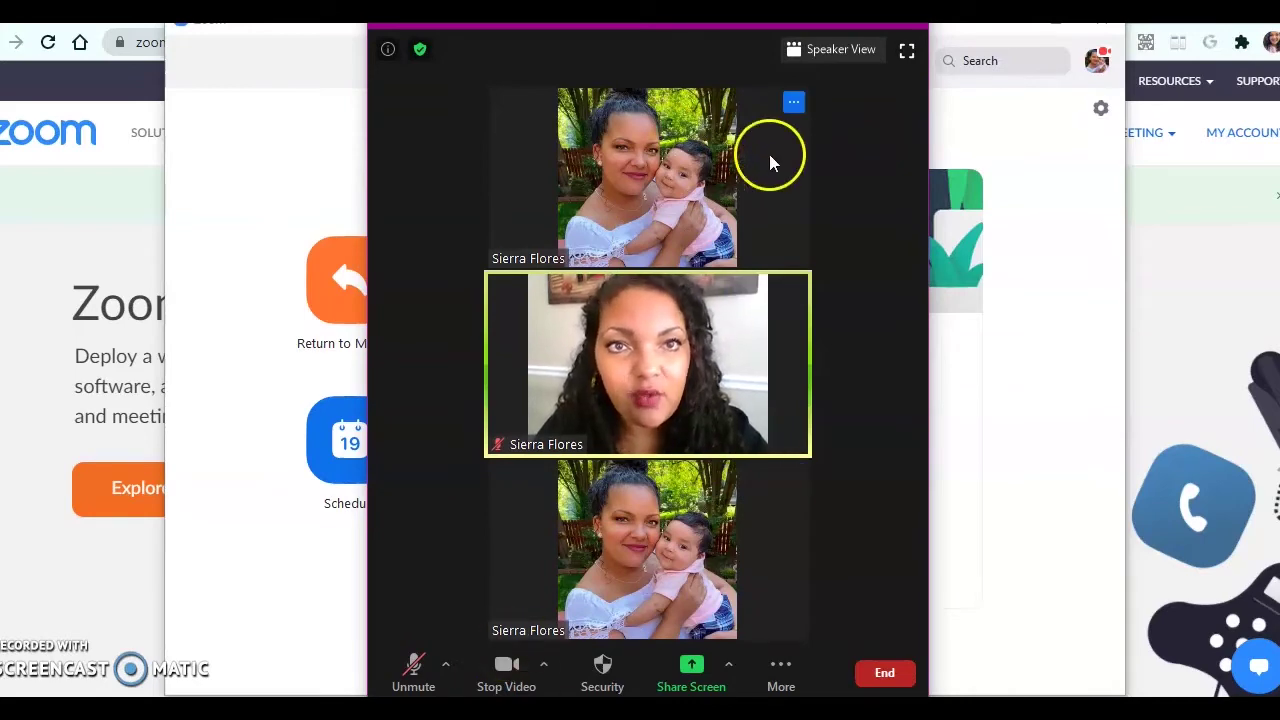
# Step: Go full screen and send a clap reaction, followed by a thumbs-up reaction
pyautogui.hotkey('alt', 'f')
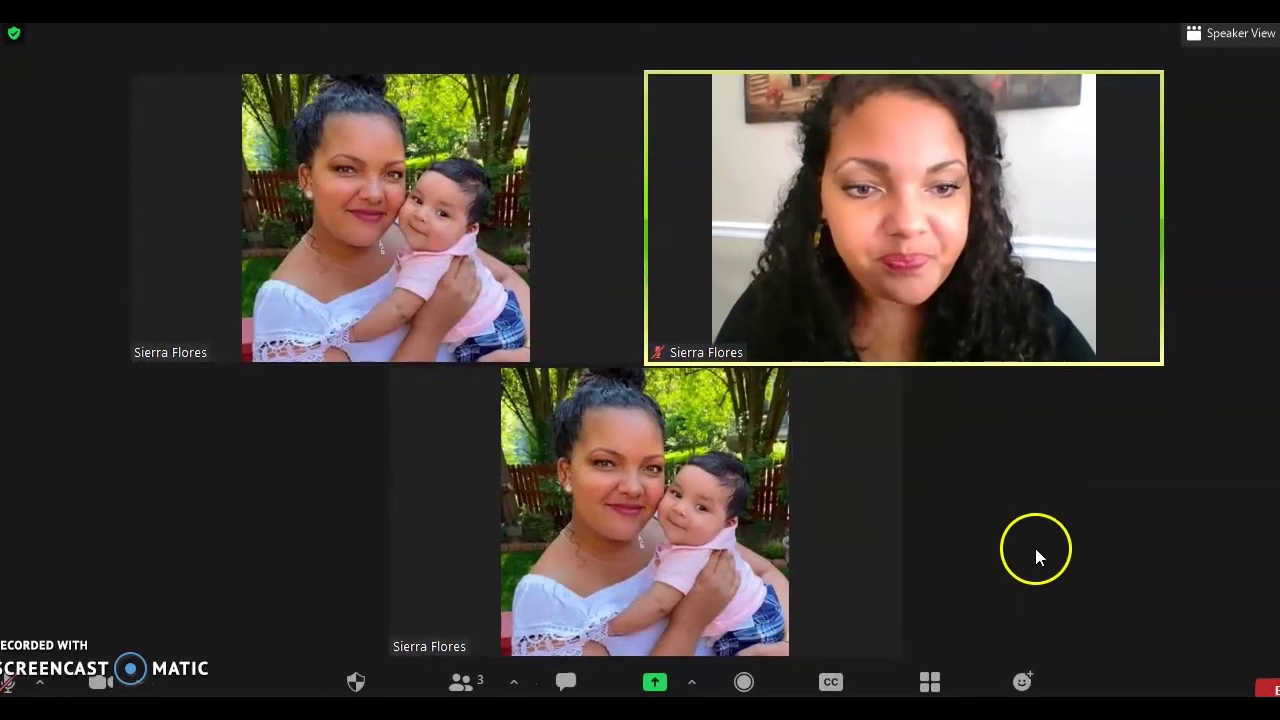
pyautogui.click(1021, 682)
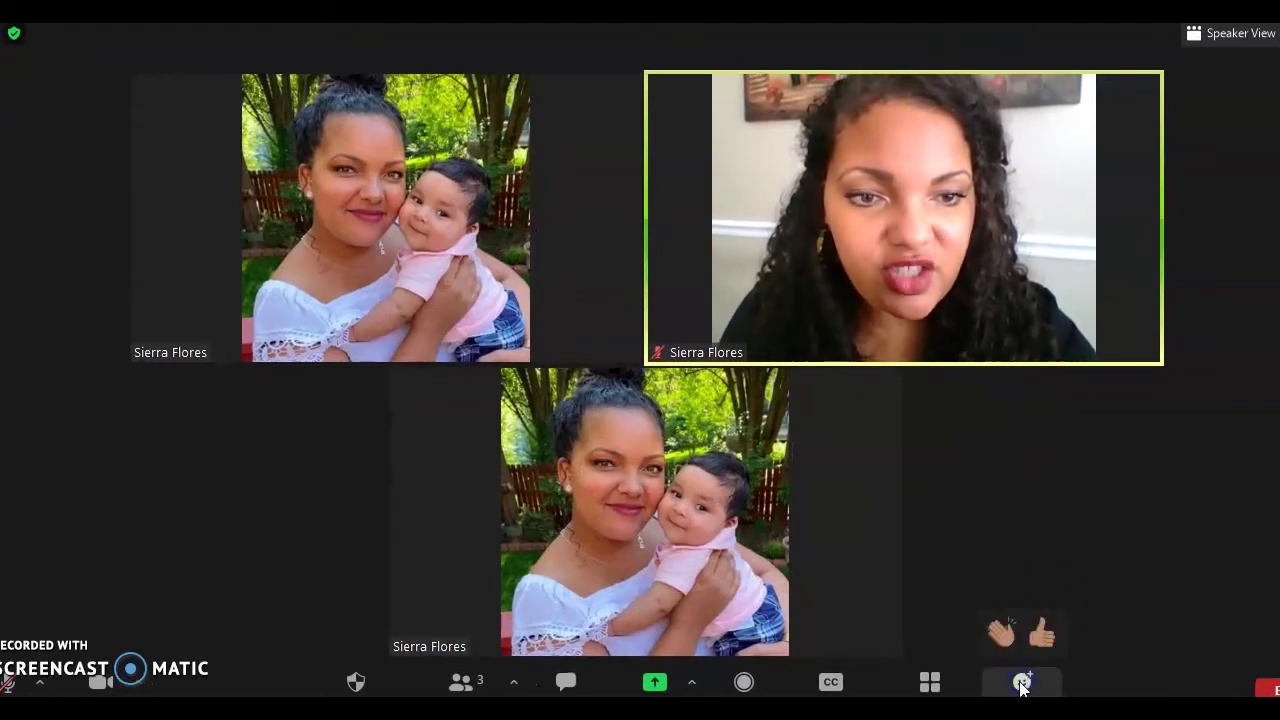
pyautogui.click(1002, 633)
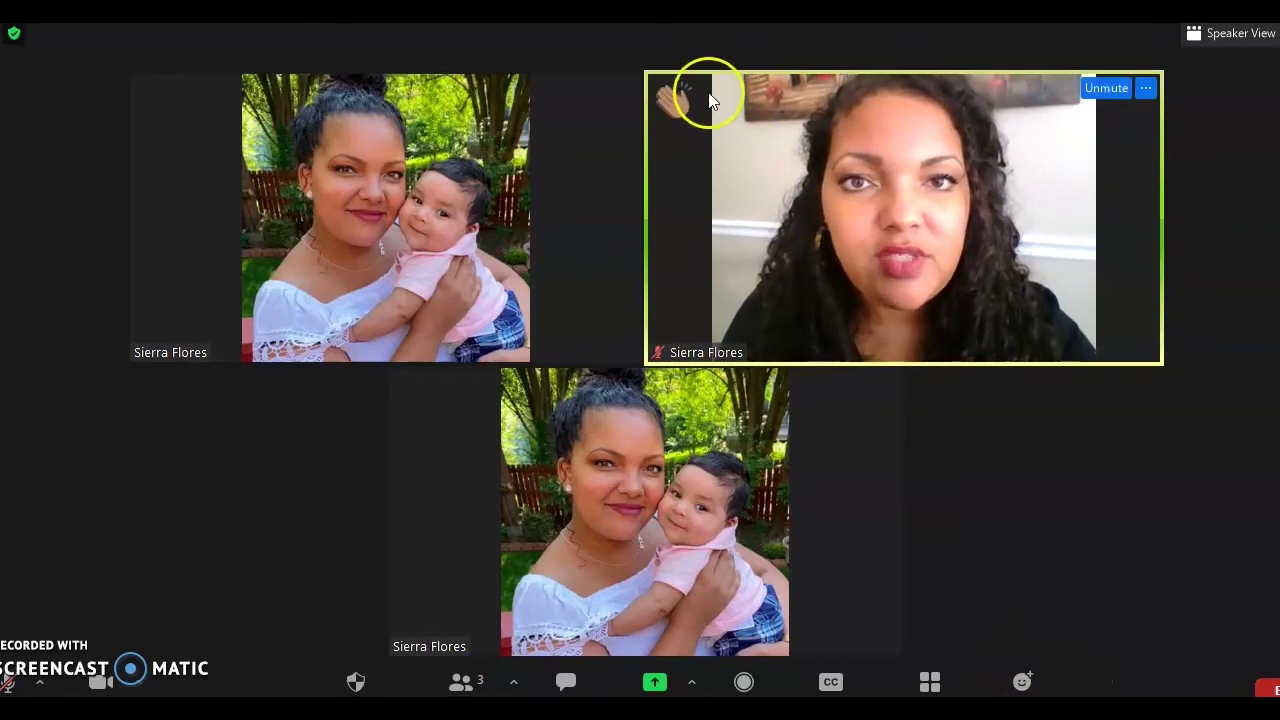
pyautogui.click(1022, 681)
pyautogui.click(1035, 631)
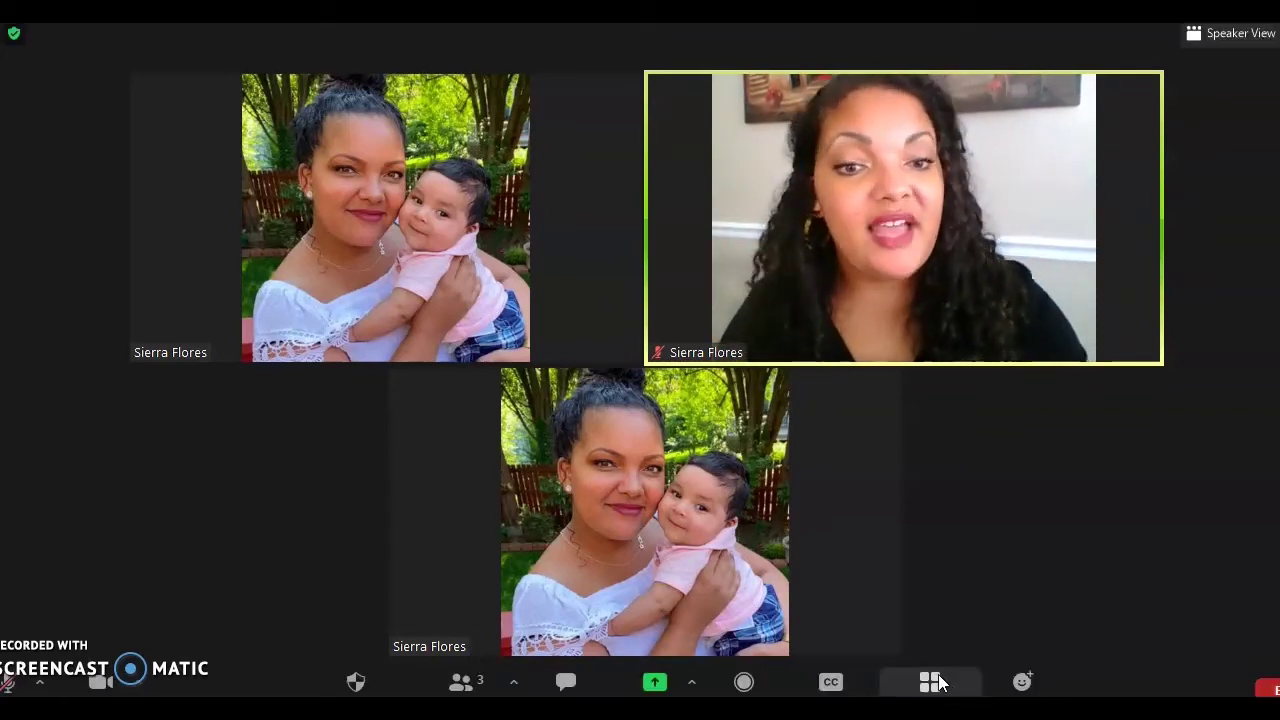
pyautogui.click(929, 682)
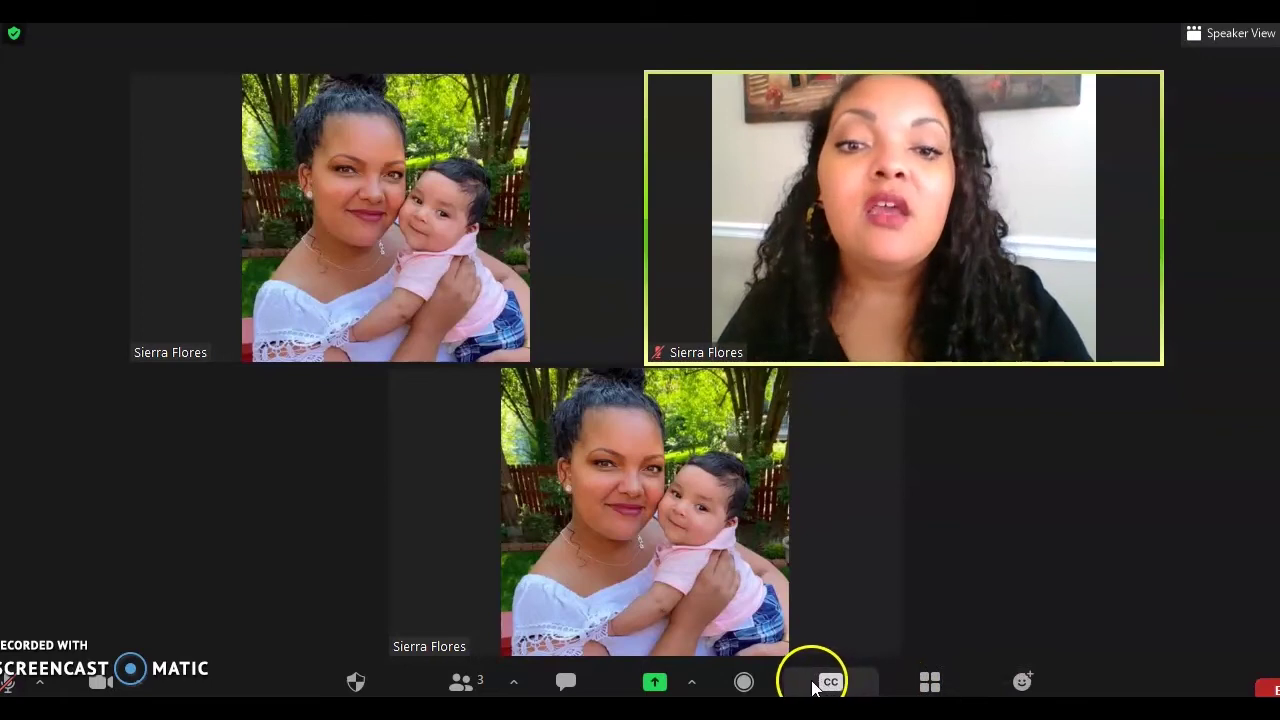
pyautogui.click(655, 683)
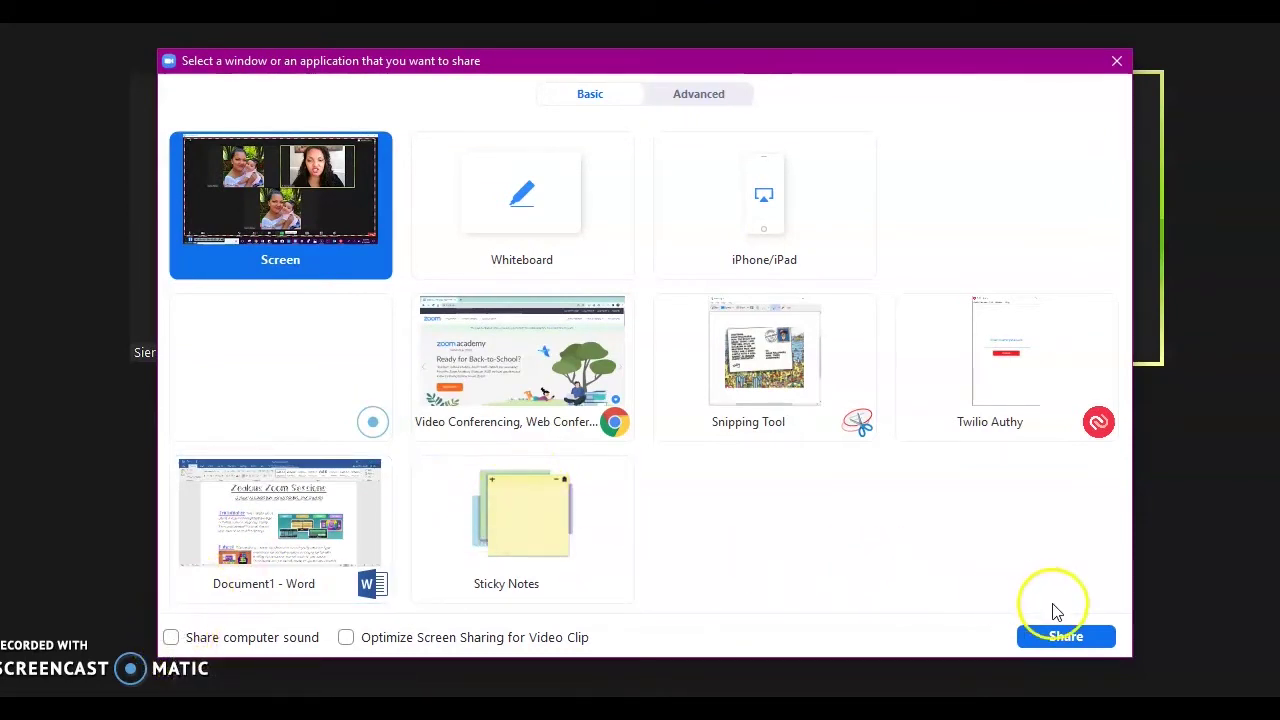
pyautogui.click(1117, 63)
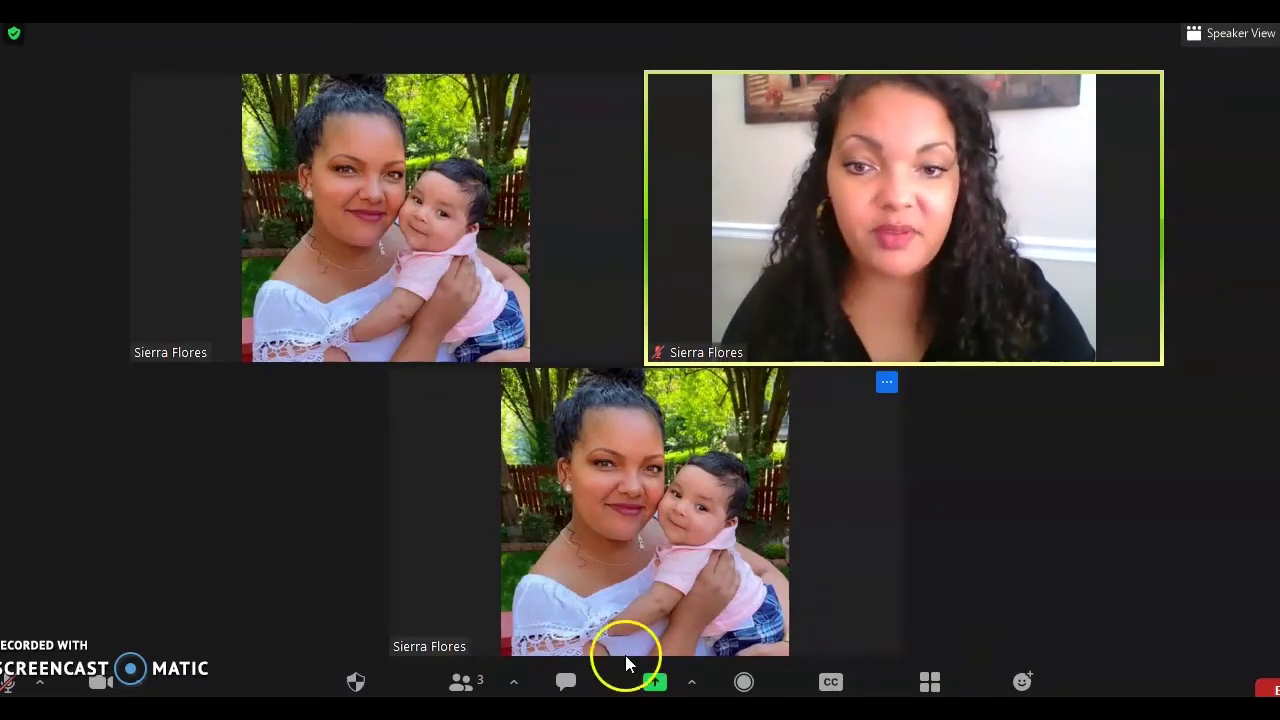
# Step: Close the Group Chat window and reveal the Invite (Alt+I) option next to Participants
pyautogui.click(566, 662)
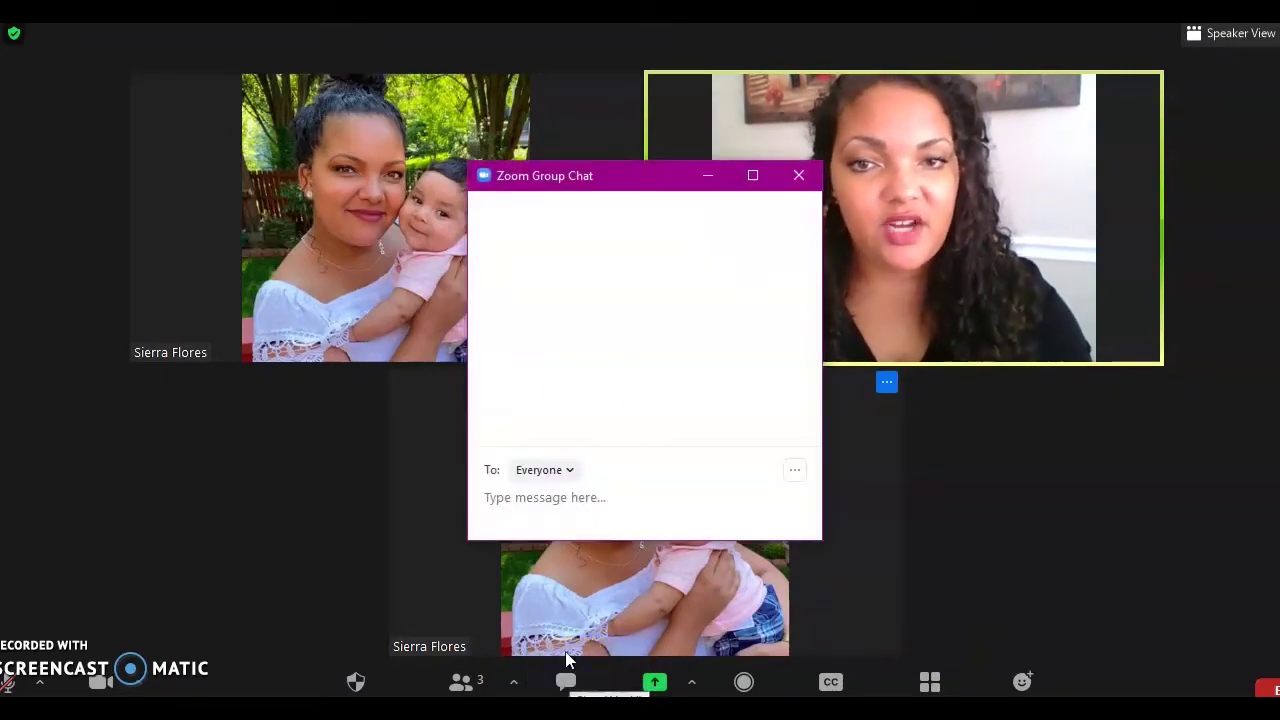
pyautogui.click(803, 470)
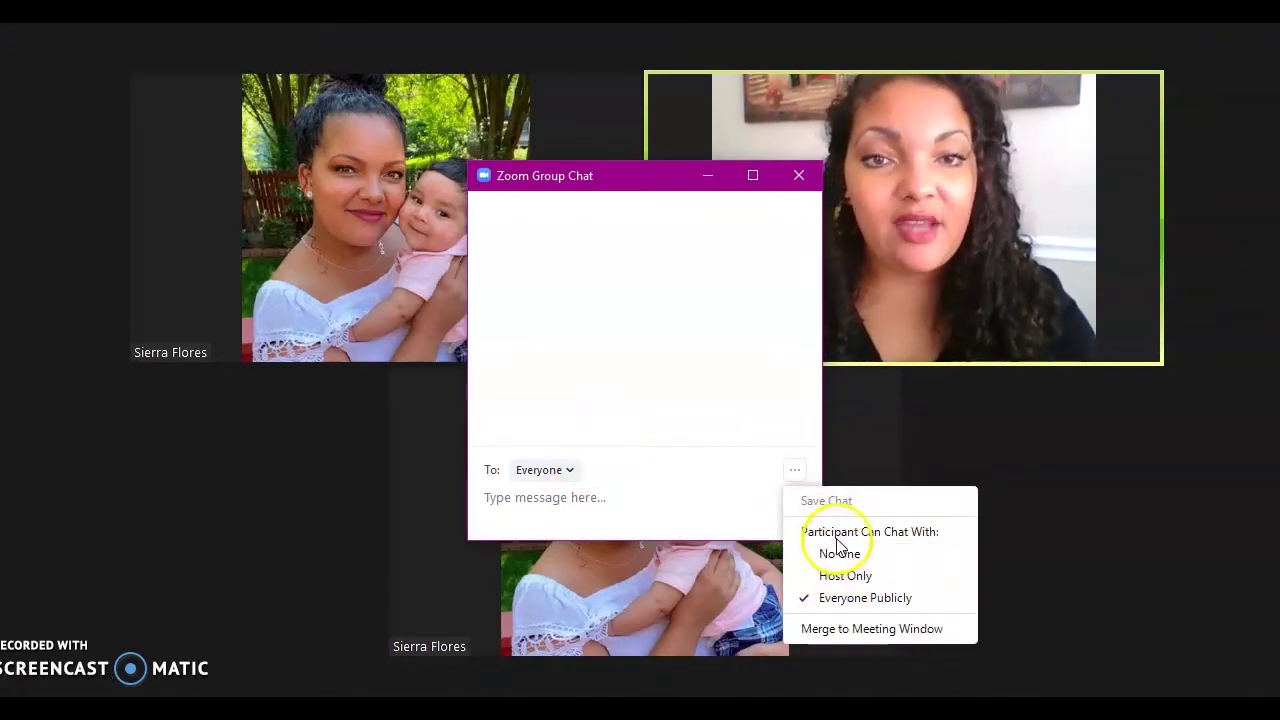
pyautogui.click(813, 172)
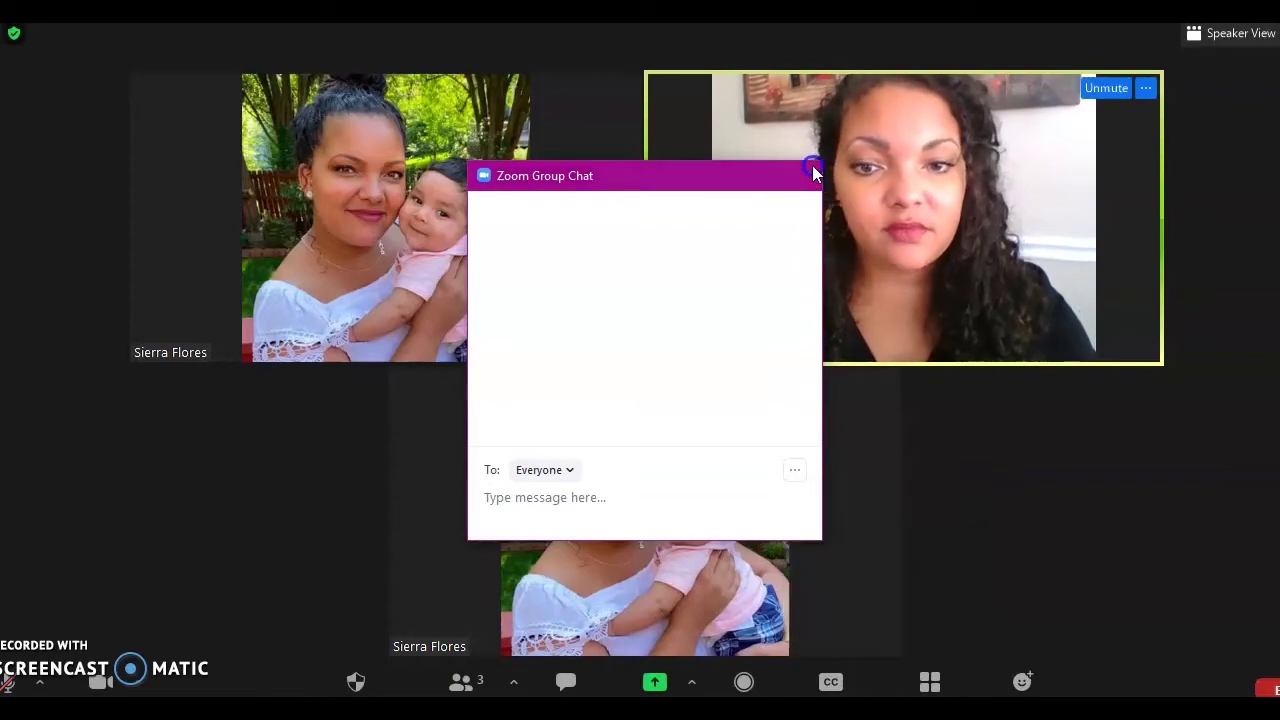
pyautogui.click(512, 683)
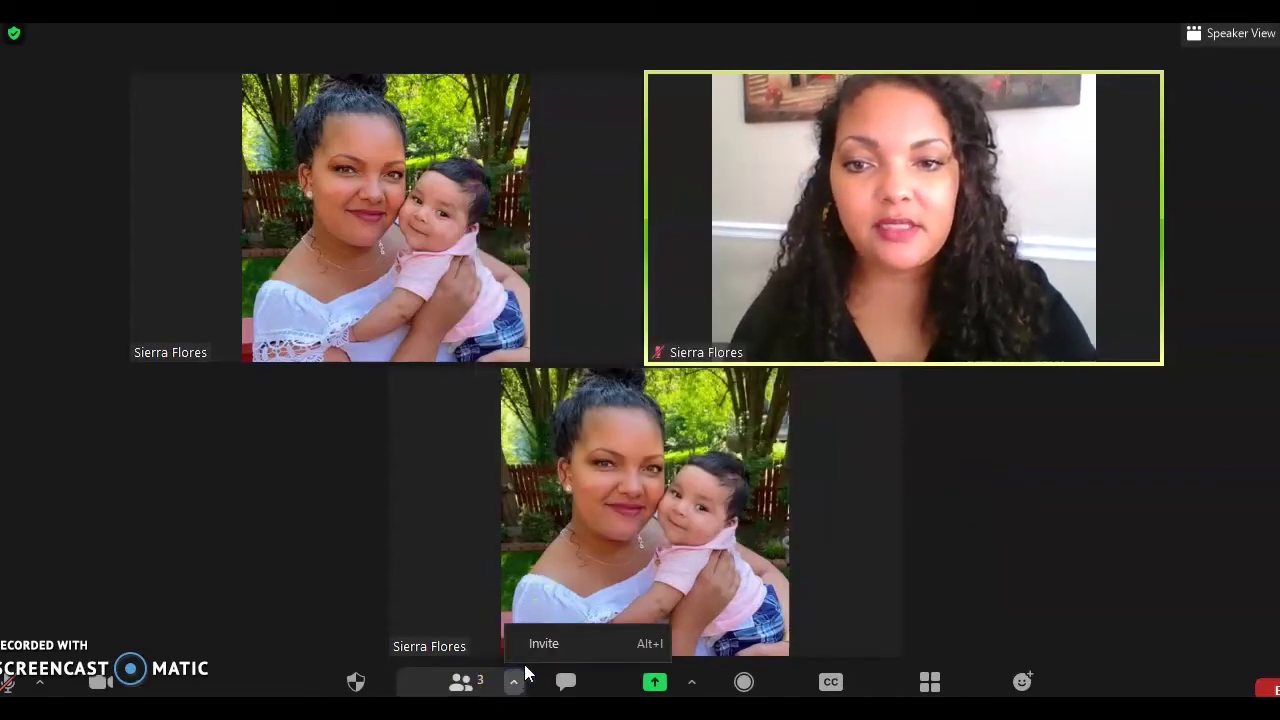
# Step: Open the Participants panel and review the third attendee's Ask to Start Video, Make Host and Put in Waiting Room options
pyautogui.click(460, 681)
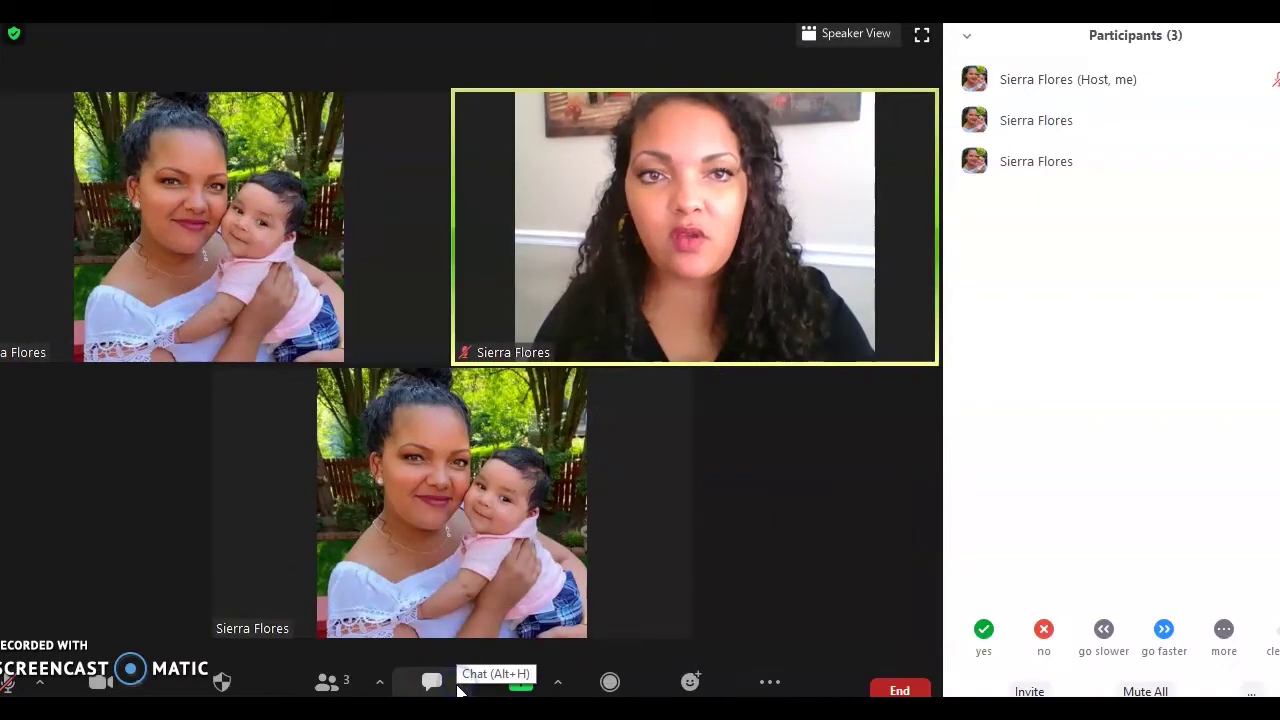
pyautogui.moveTo(1117, 114)
pyautogui.moveTo(1229, 157)
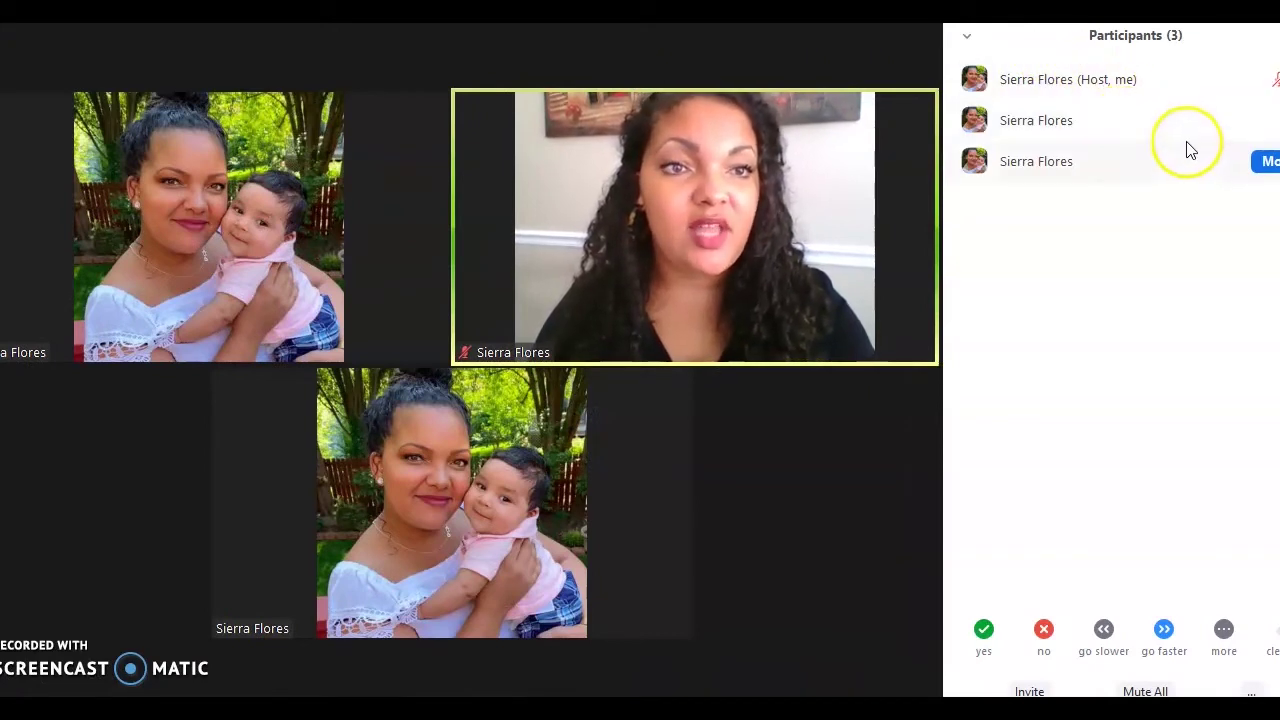
pyautogui.click(1268, 161)
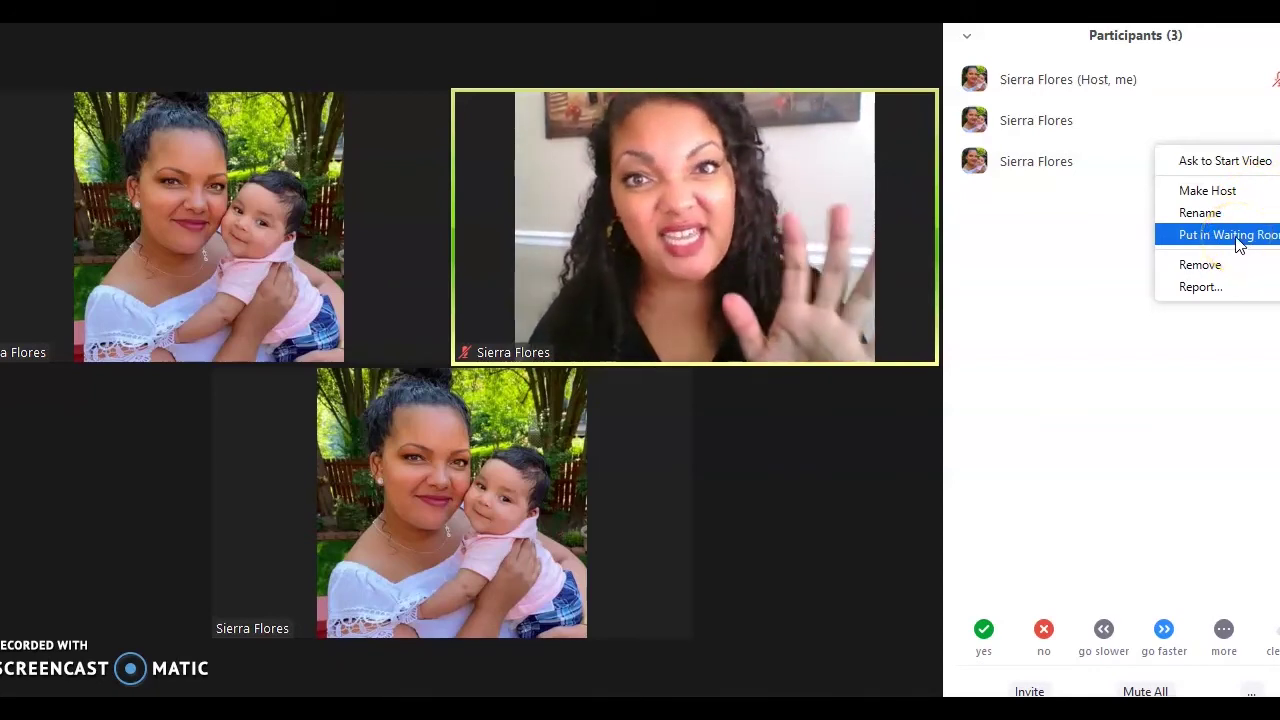
pyautogui.click(1220, 268)
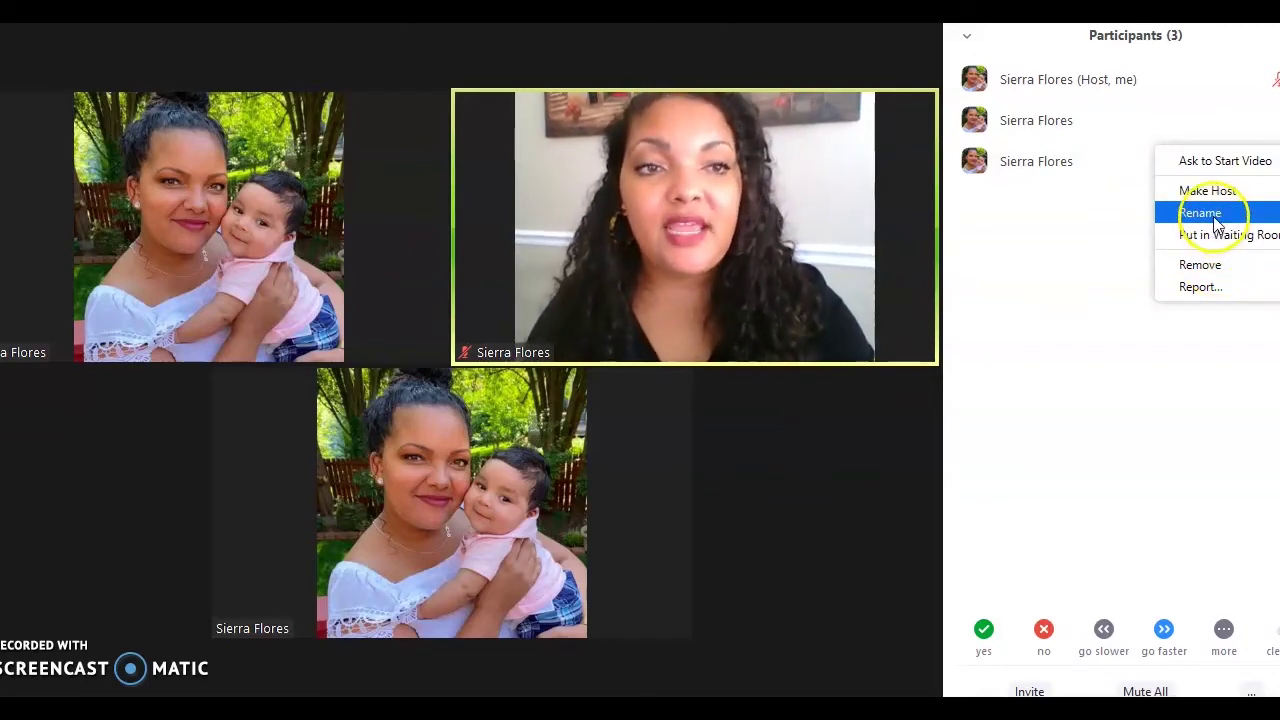
pyautogui.click(1230, 170)
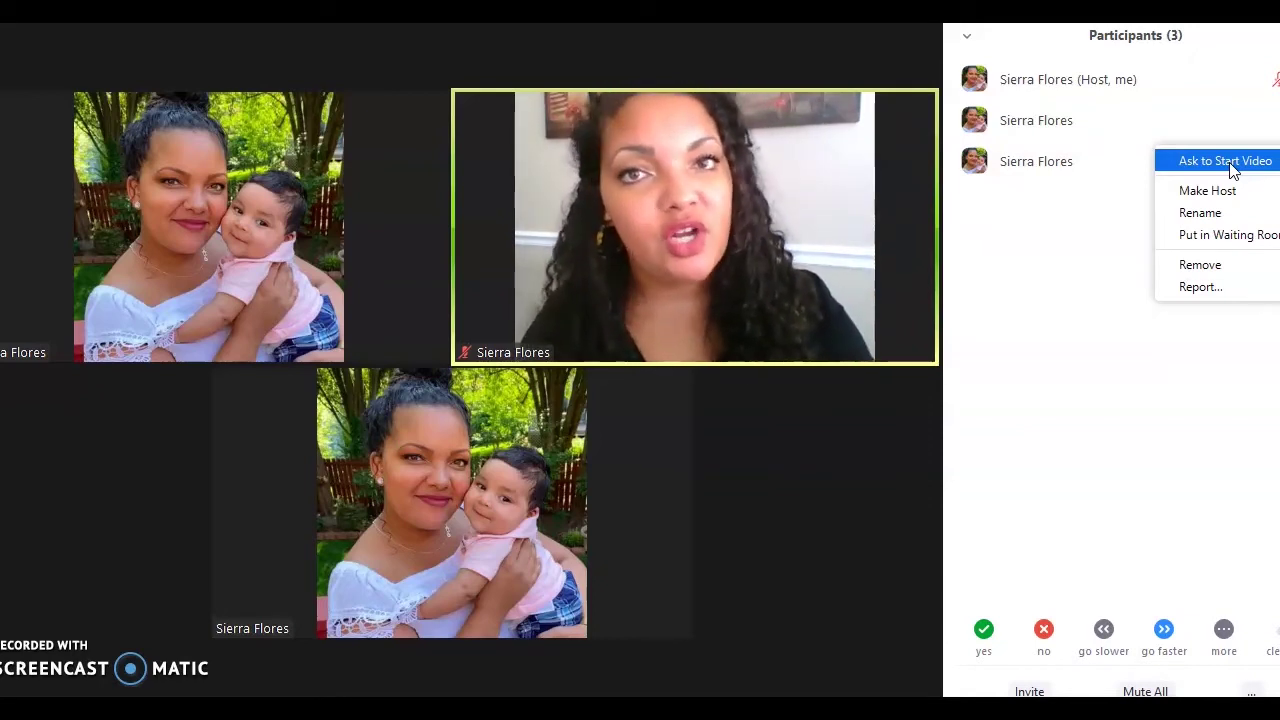
pyautogui.click(1110, 225)
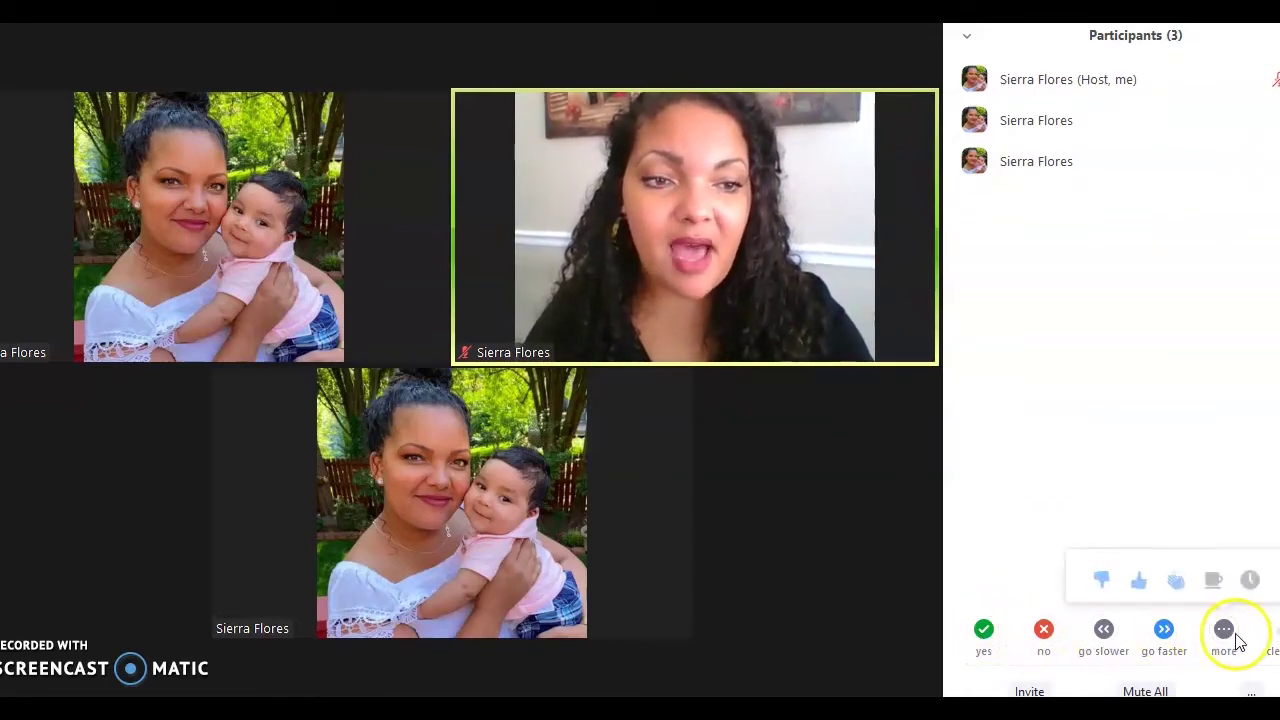
# Step: Send a clap reaction, then a need-a-break reaction from the extra feedback icons
pyautogui.moveTo(1226, 637)
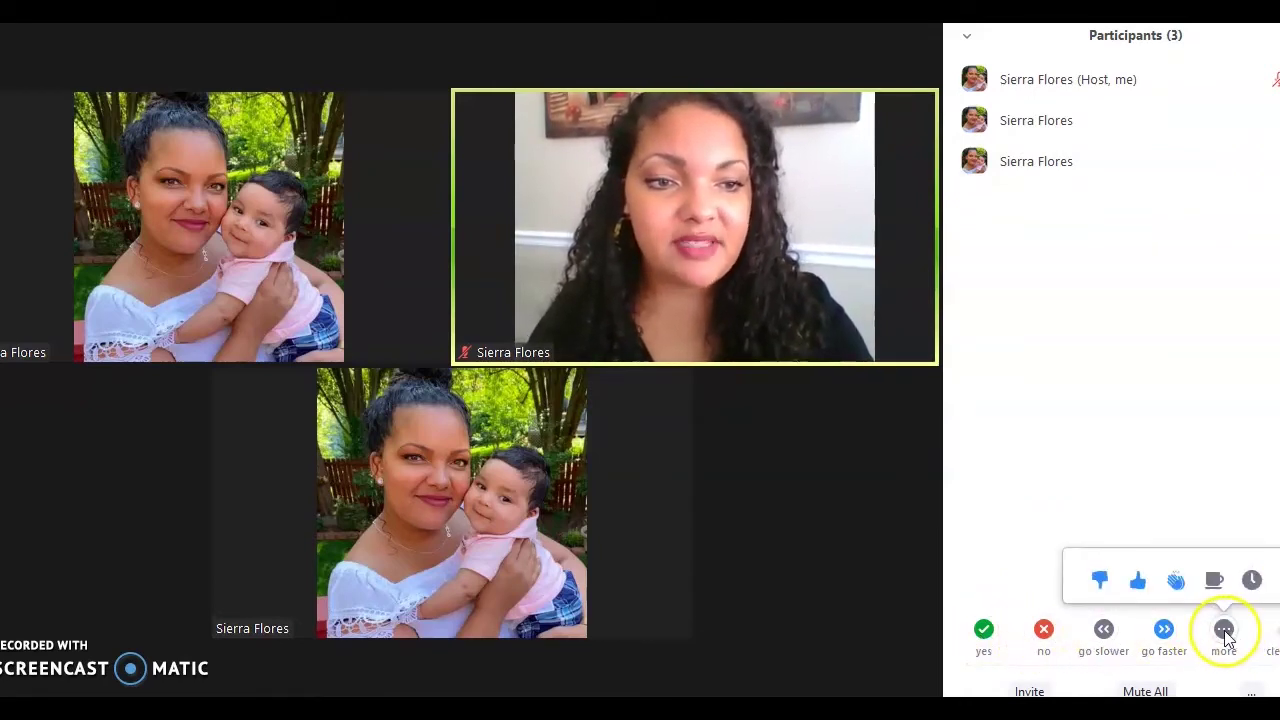
pyautogui.click(1177, 583)
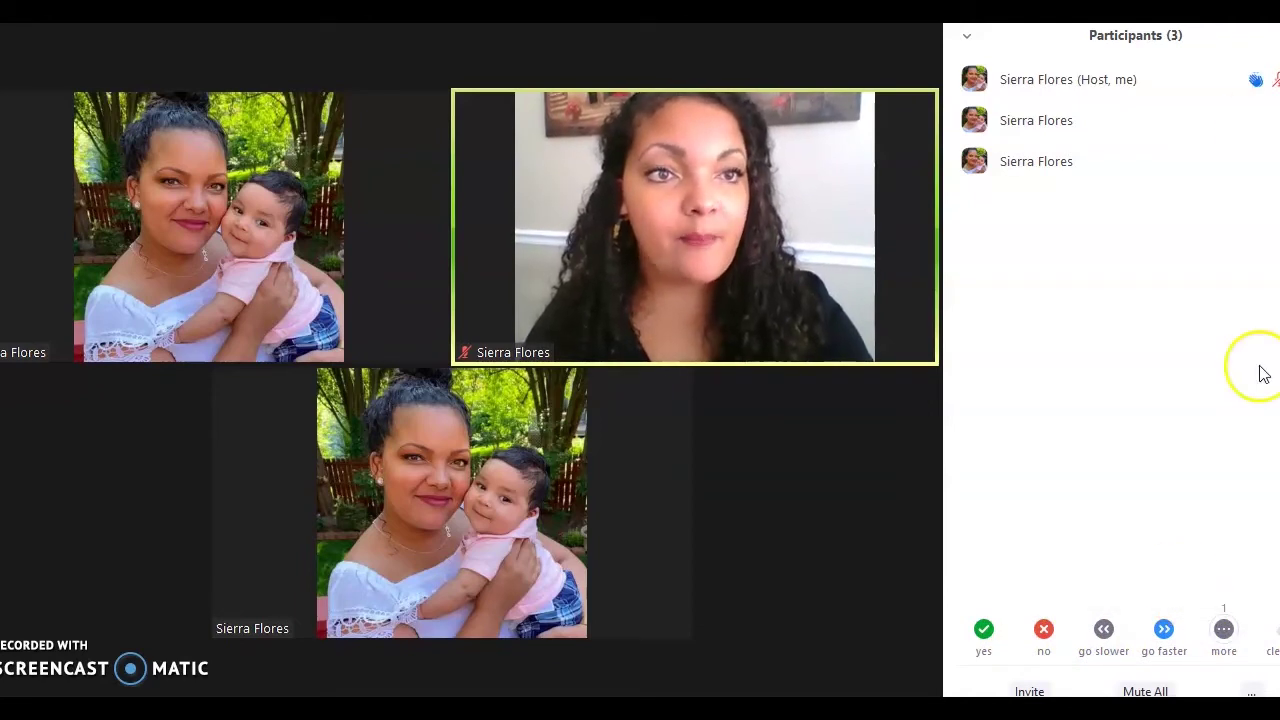
pyautogui.click(1224, 628)
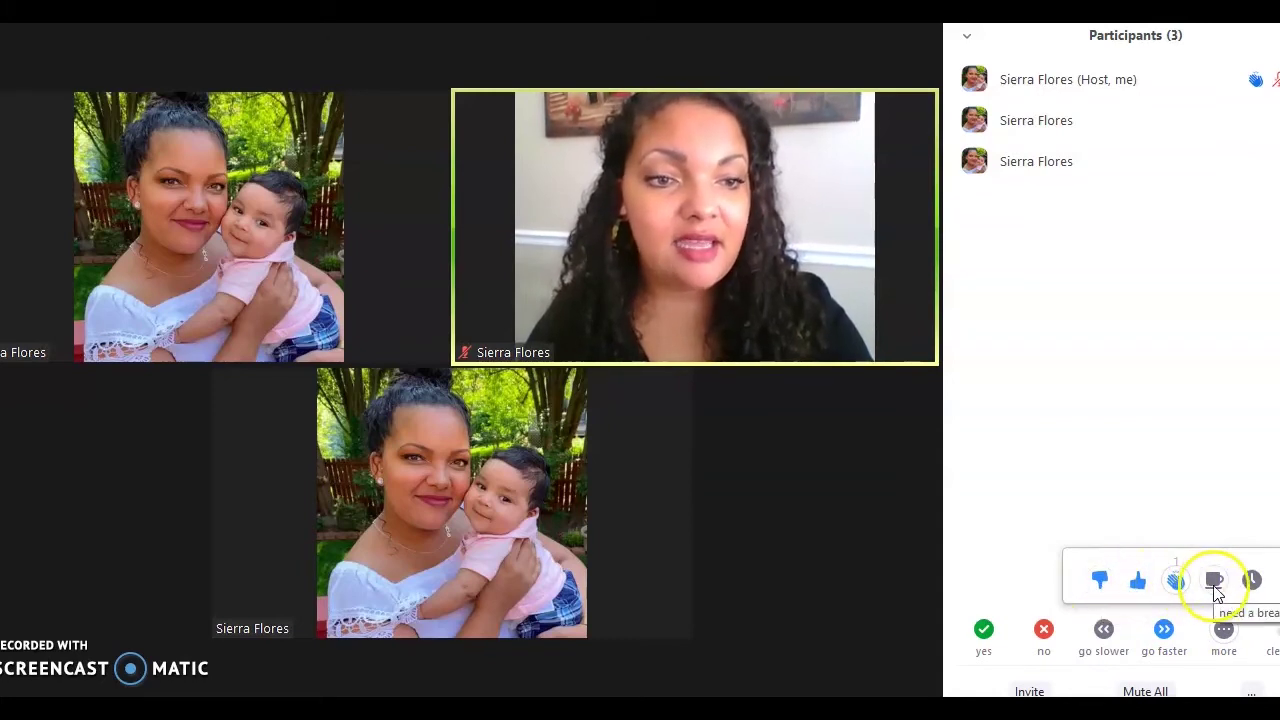
pyautogui.click(1214, 582)
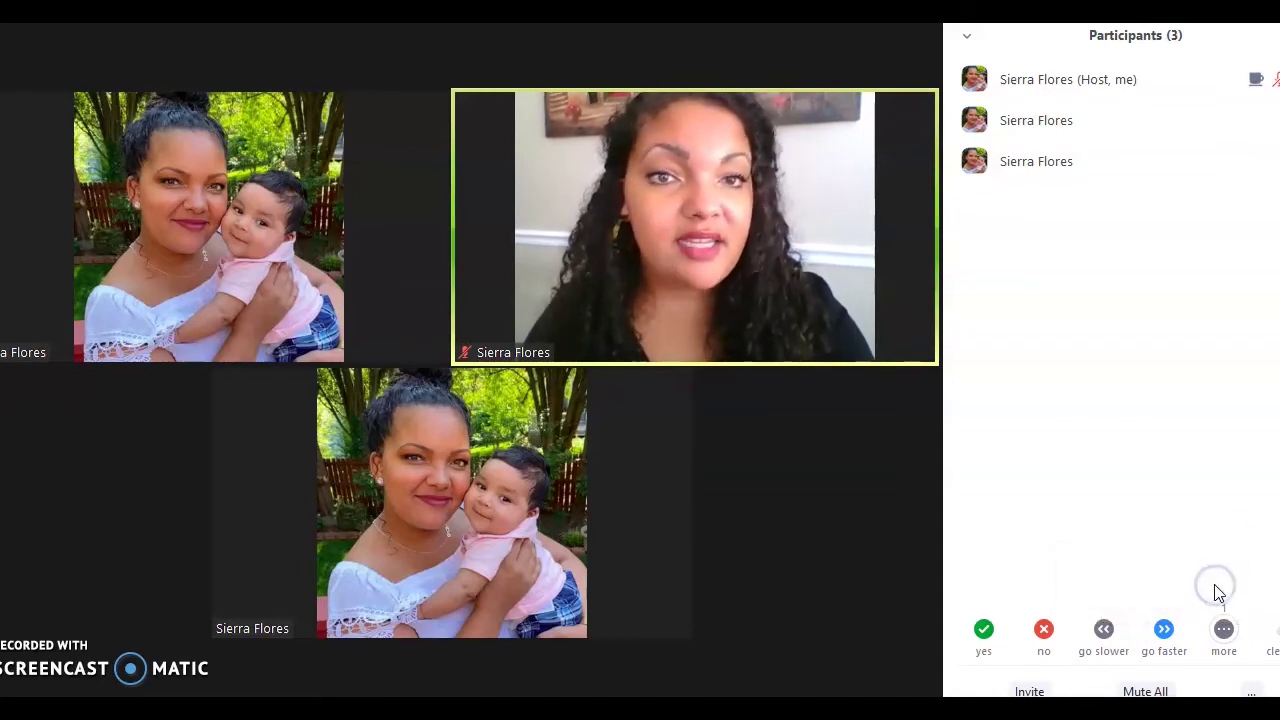
pyautogui.click(1224, 628)
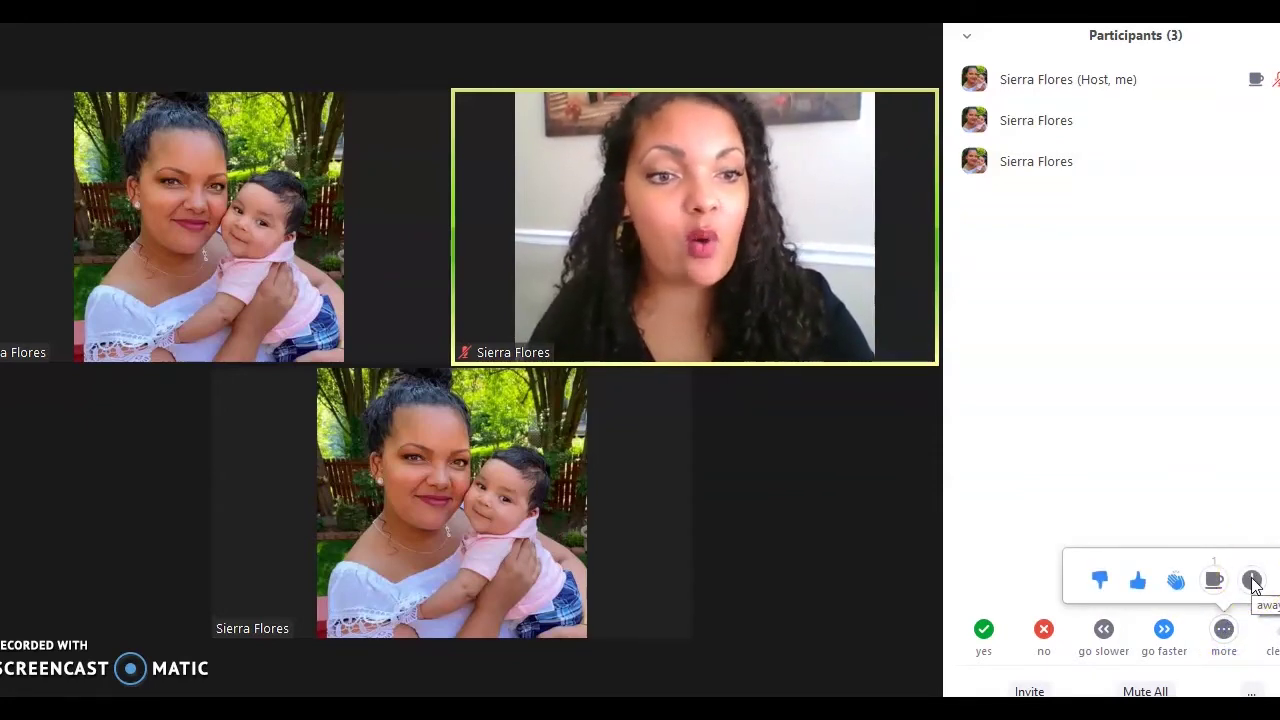
# Step: Try the go faster, go slower, no and yes feedback, ending on a no response
pyautogui.click(1164, 630)
pyautogui.click(1102, 630)
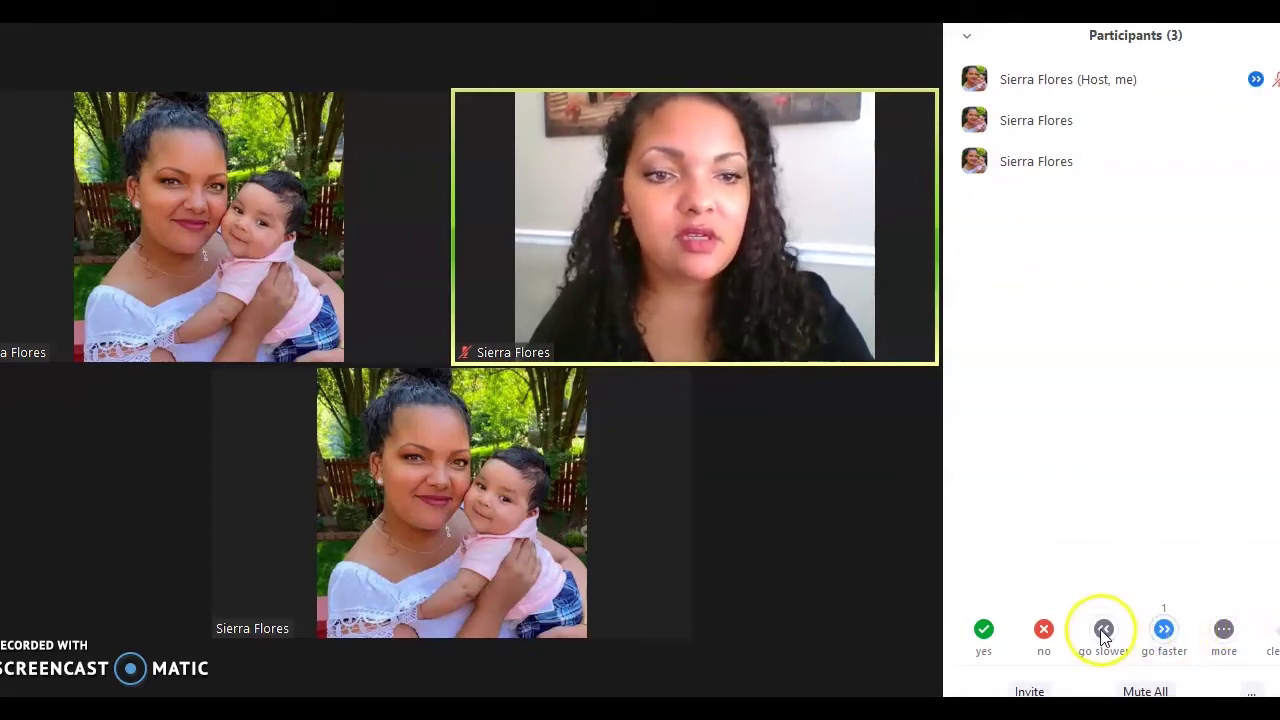
pyautogui.click(1044, 630)
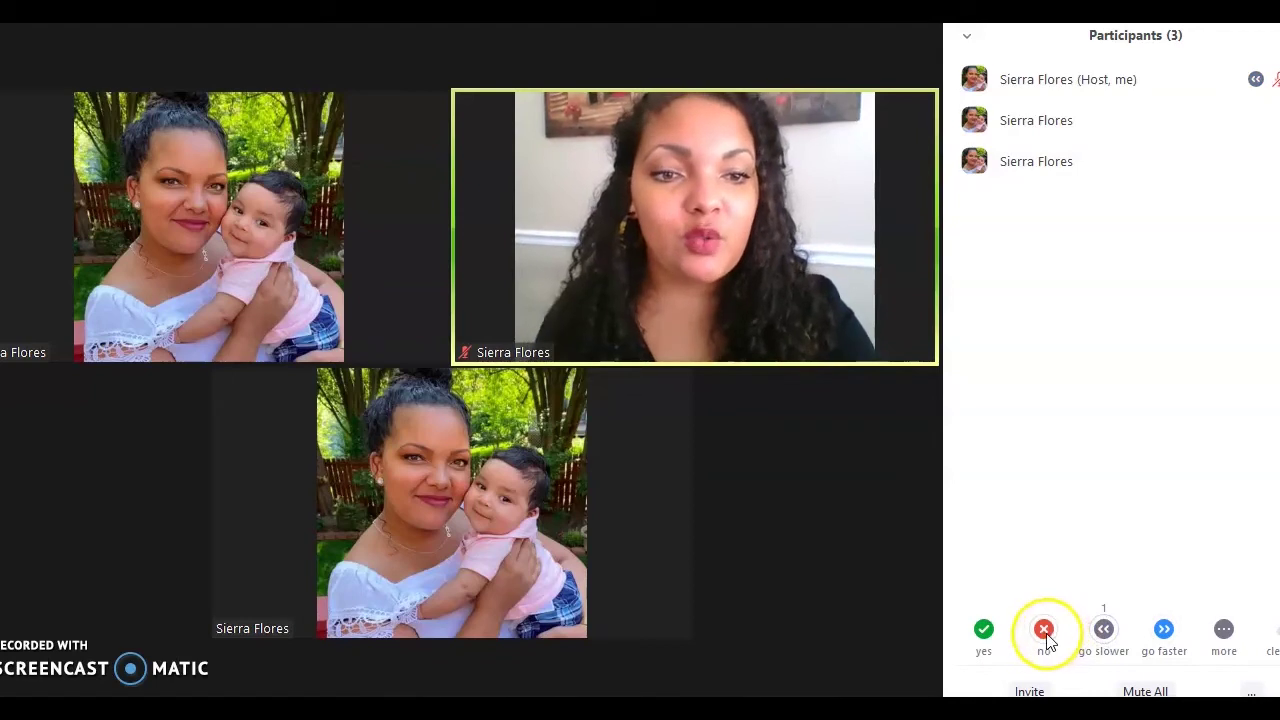
pyautogui.click(986, 630)
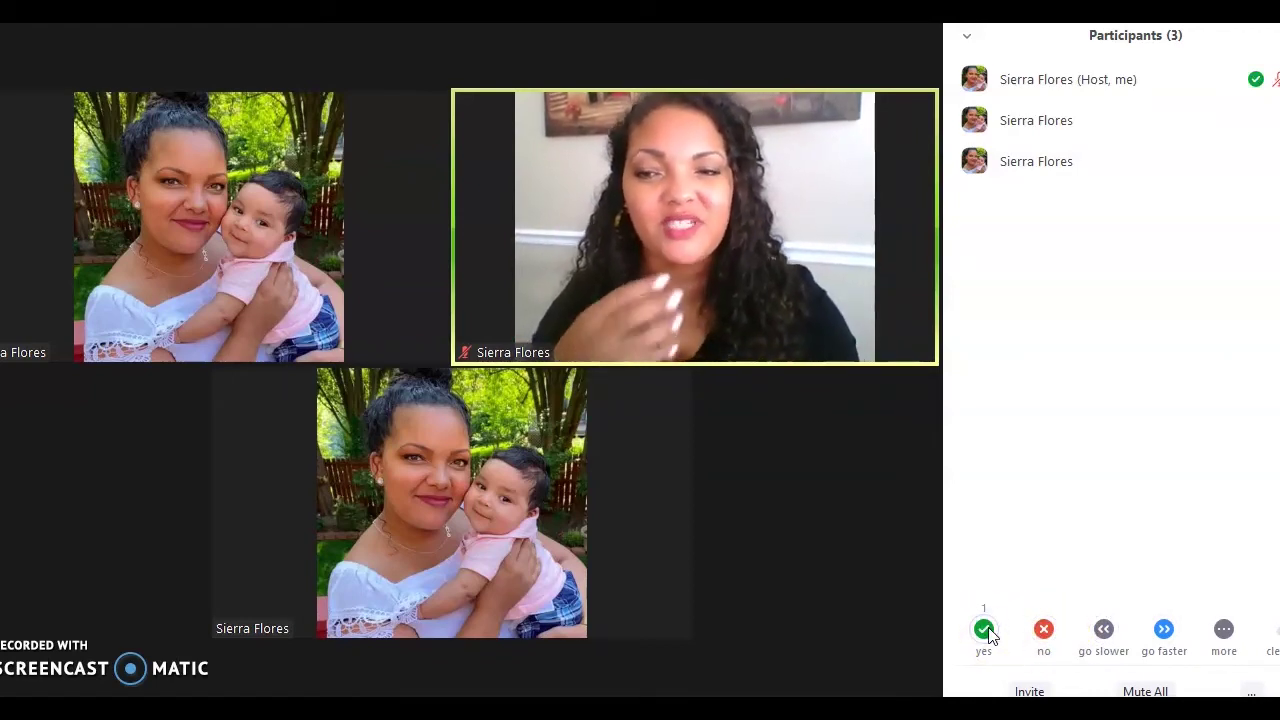
pyautogui.moveTo(988, 635); pyautogui.dragTo(1030, 640)
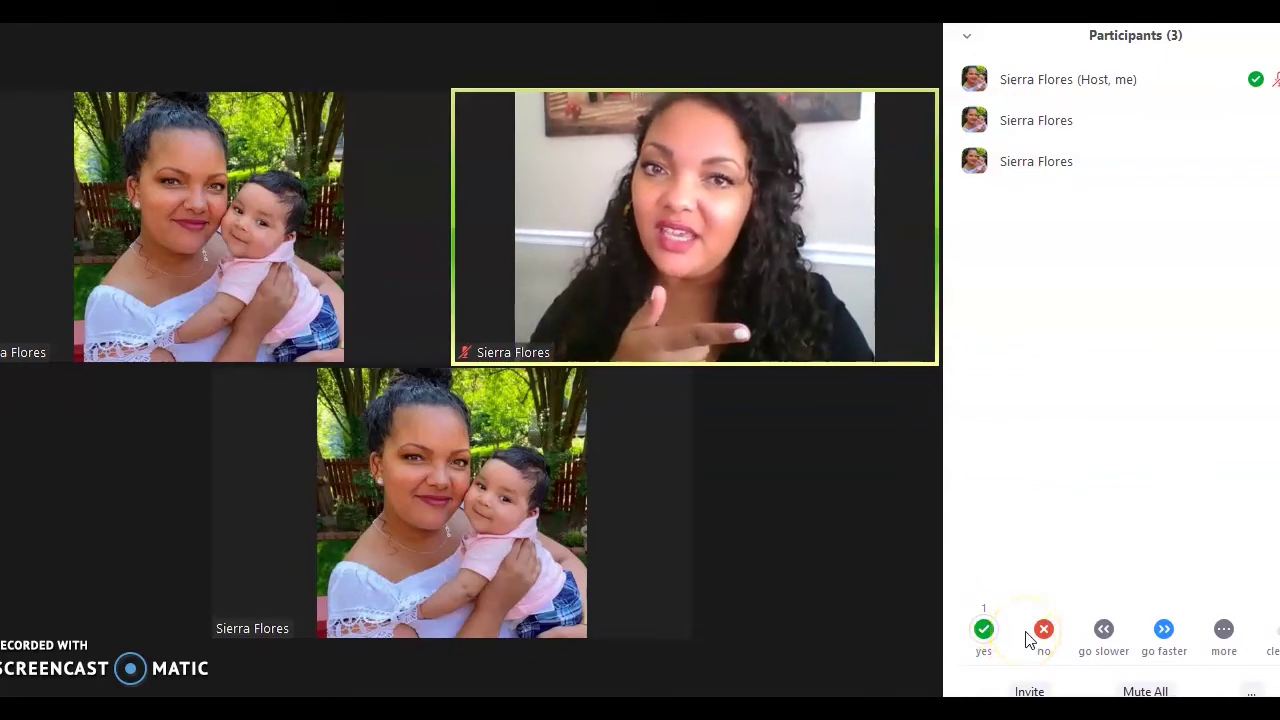
pyautogui.moveTo(1034, 624); pyautogui.dragTo(1085, 663)
pyautogui.click(1044, 628)
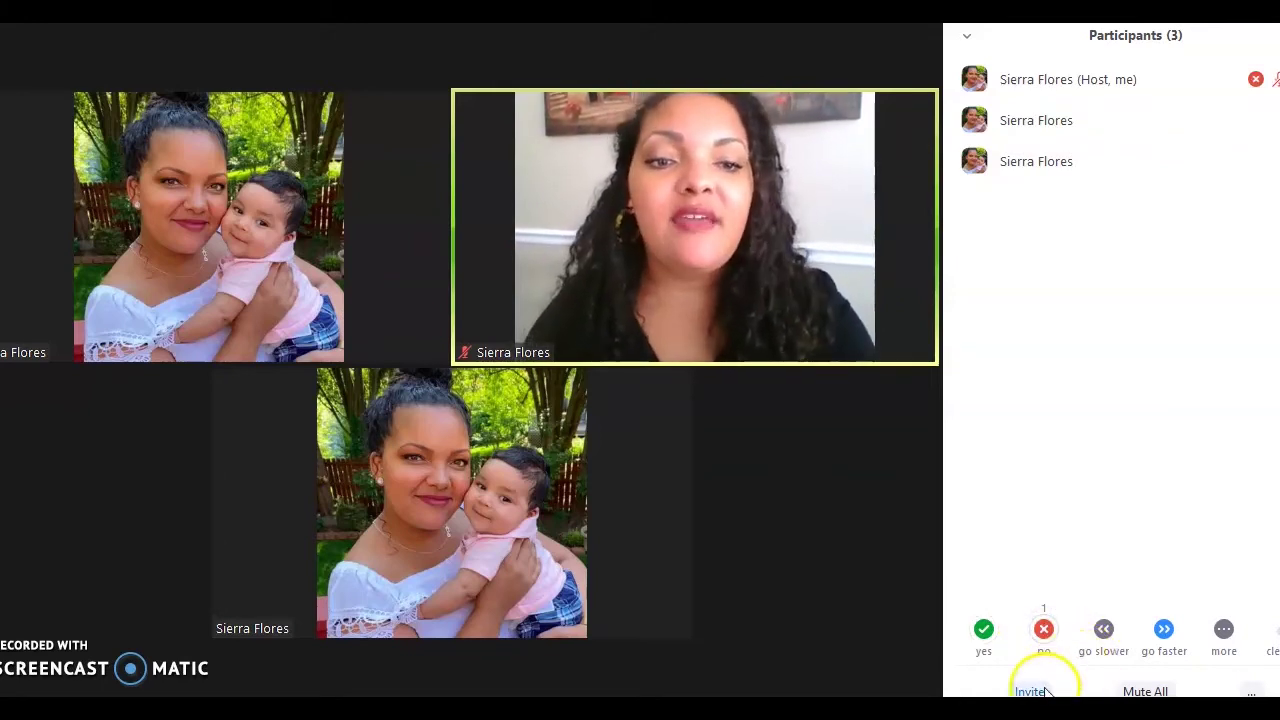
# Step: Mute All with 'Allow Participants to Unmute Themselves' unchecked
pyautogui.click(1147, 689)
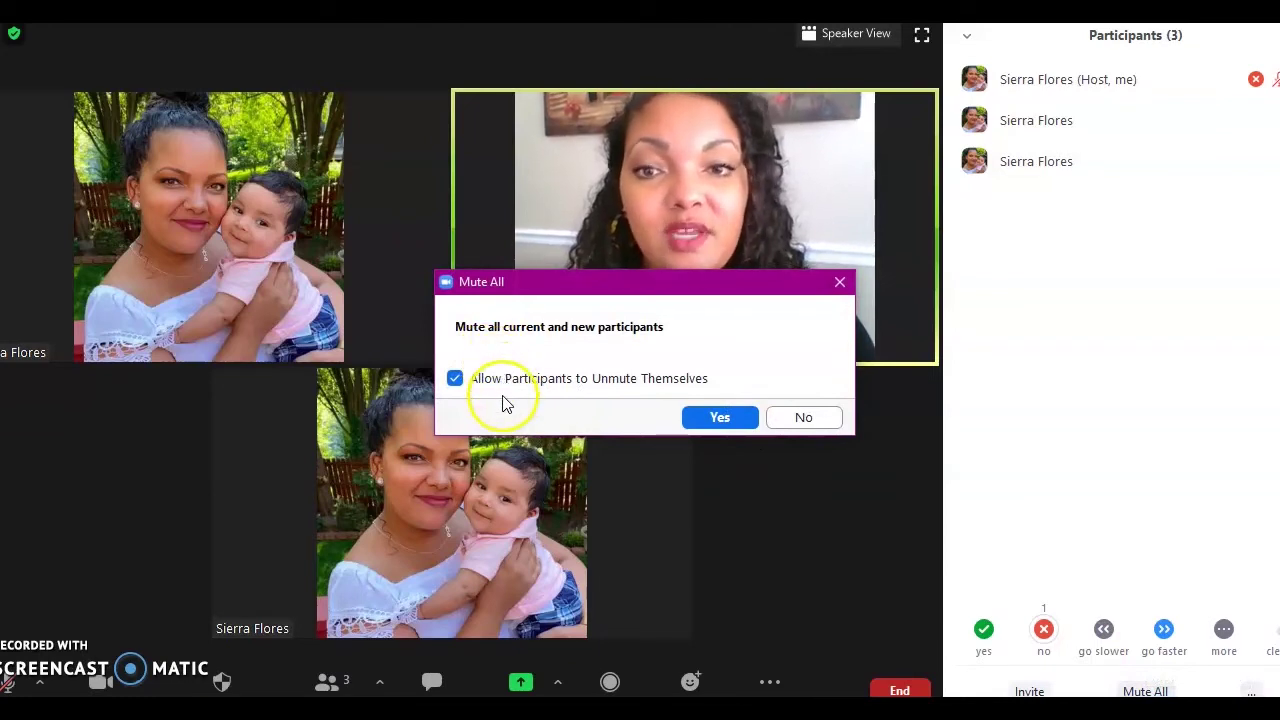
pyautogui.click(458, 380)
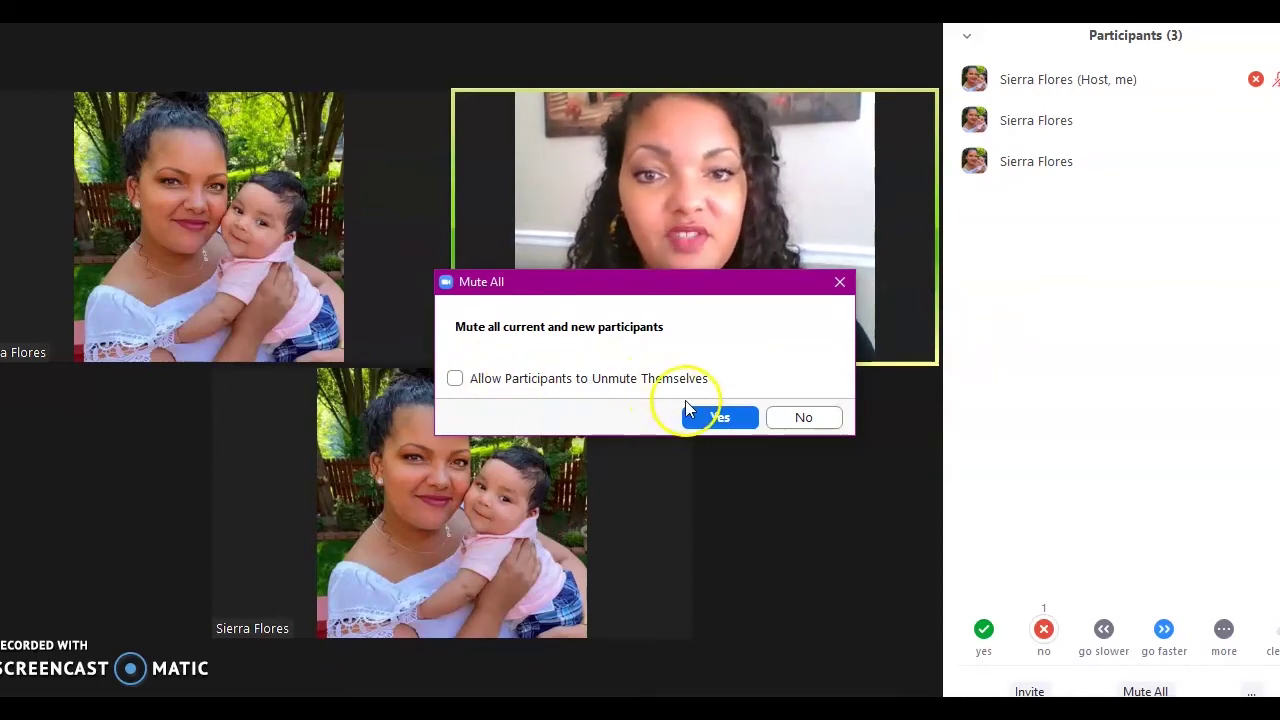
pyautogui.click(710, 416)
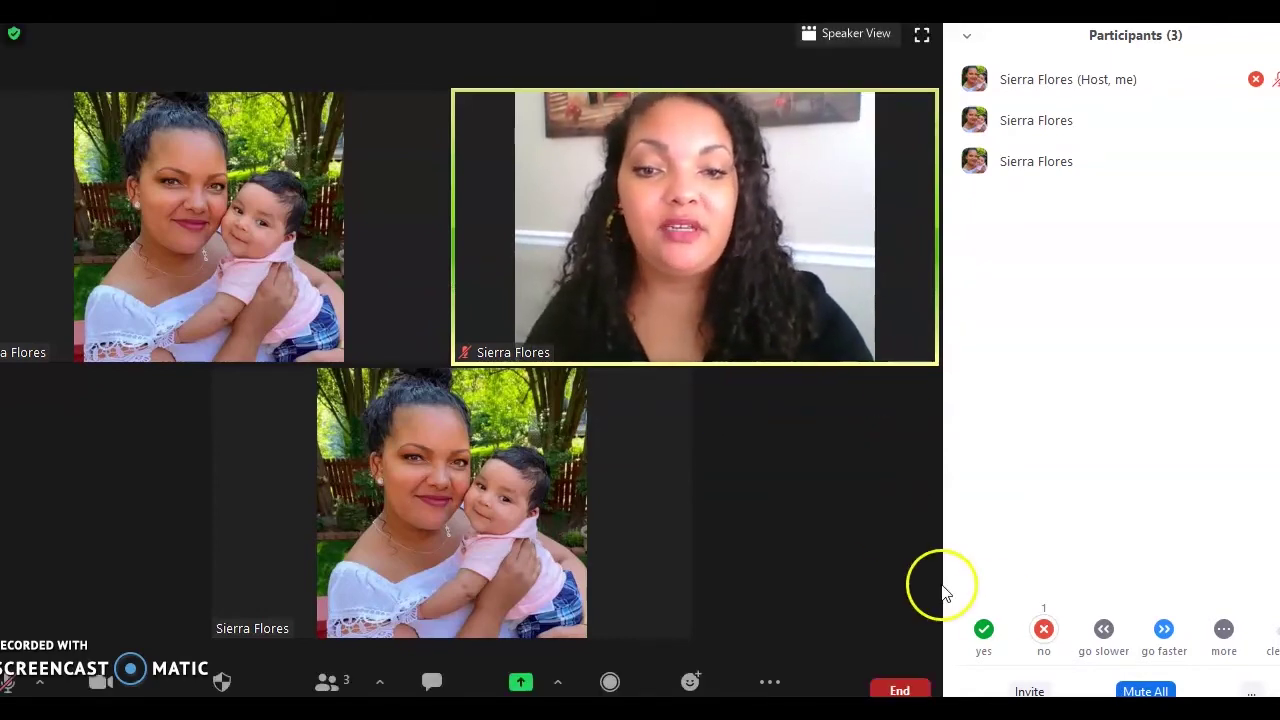
# Step: Choose Lock Meeting under Security, then reopen Security to confirm it is checked
pyautogui.click(226, 681)
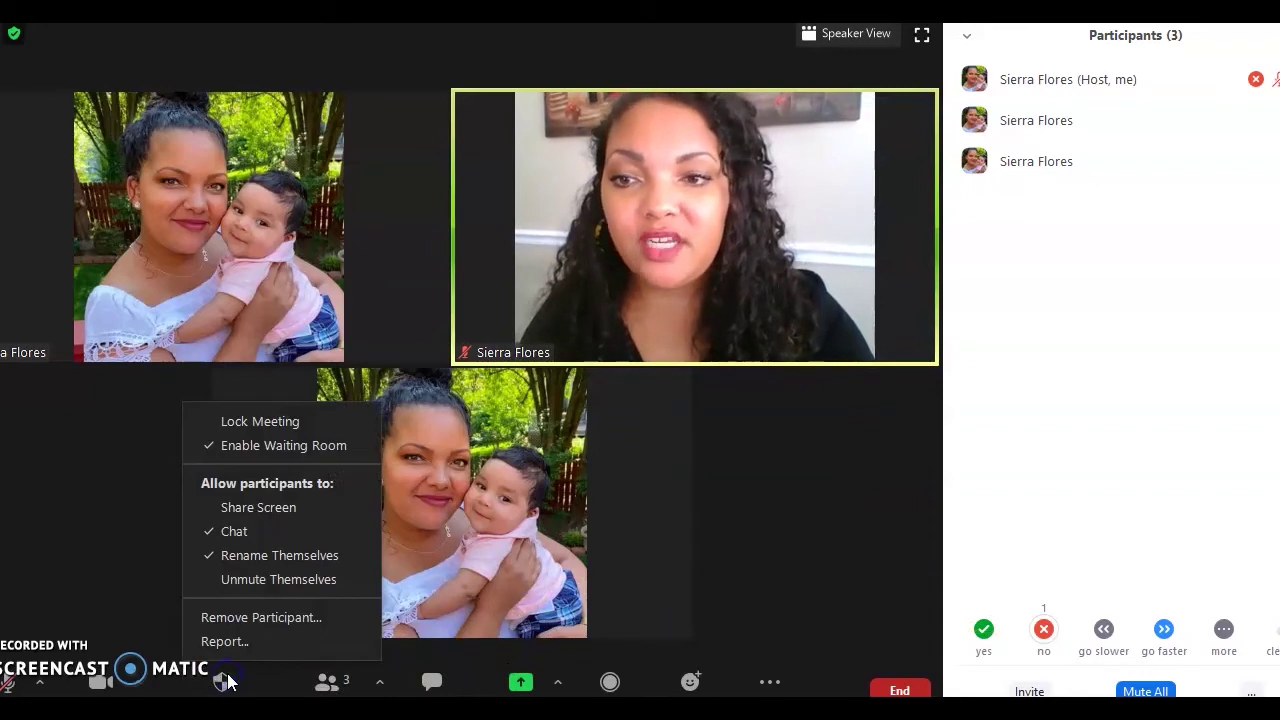
pyautogui.click(289, 422)
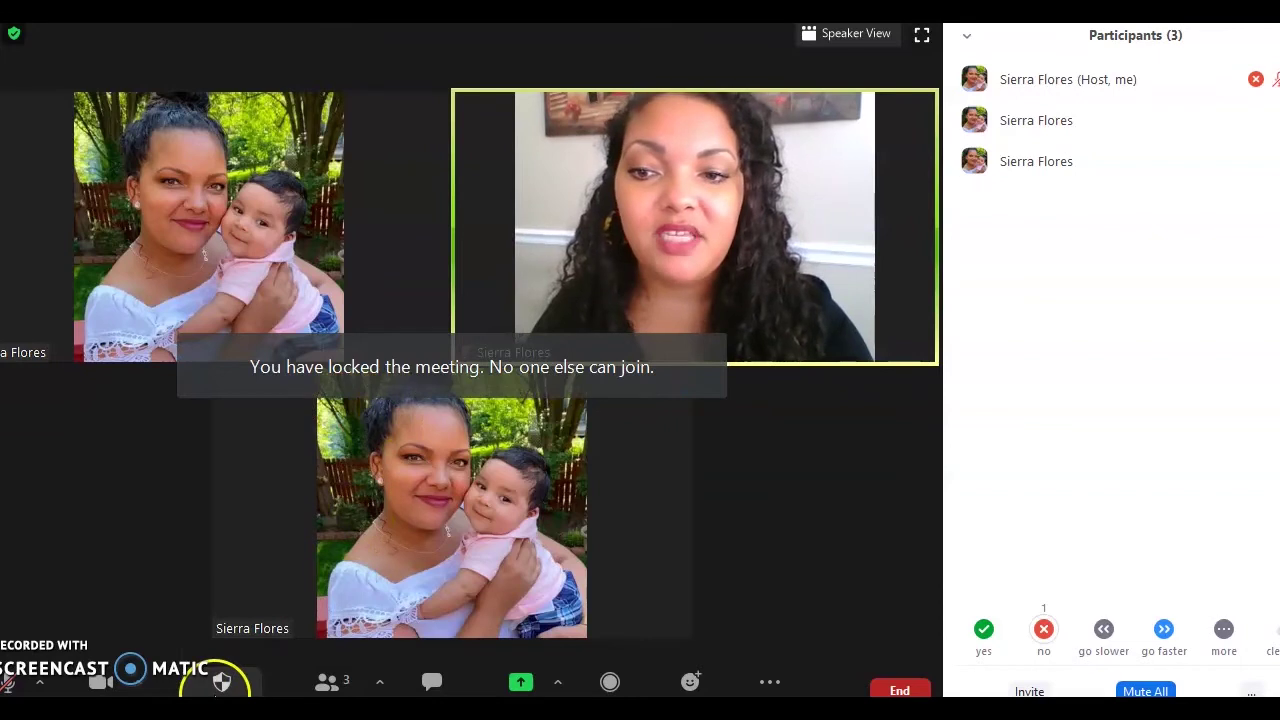
pyautogui.click(222, 683)
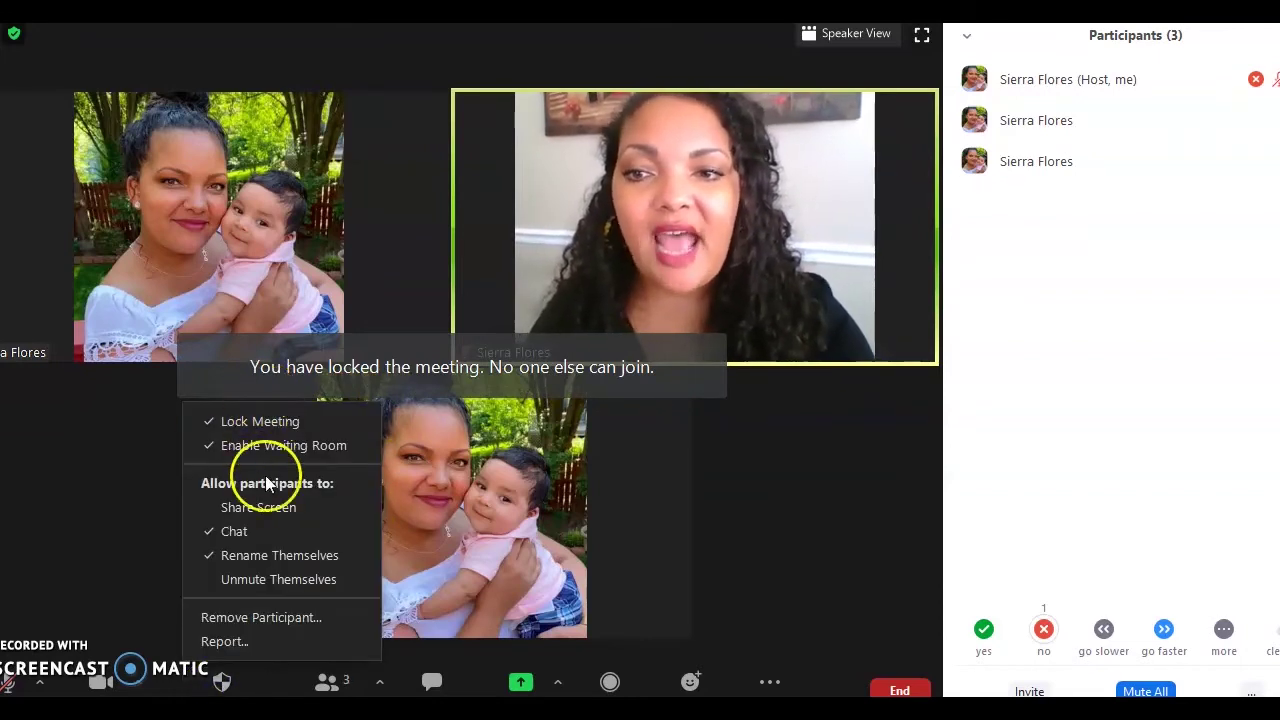